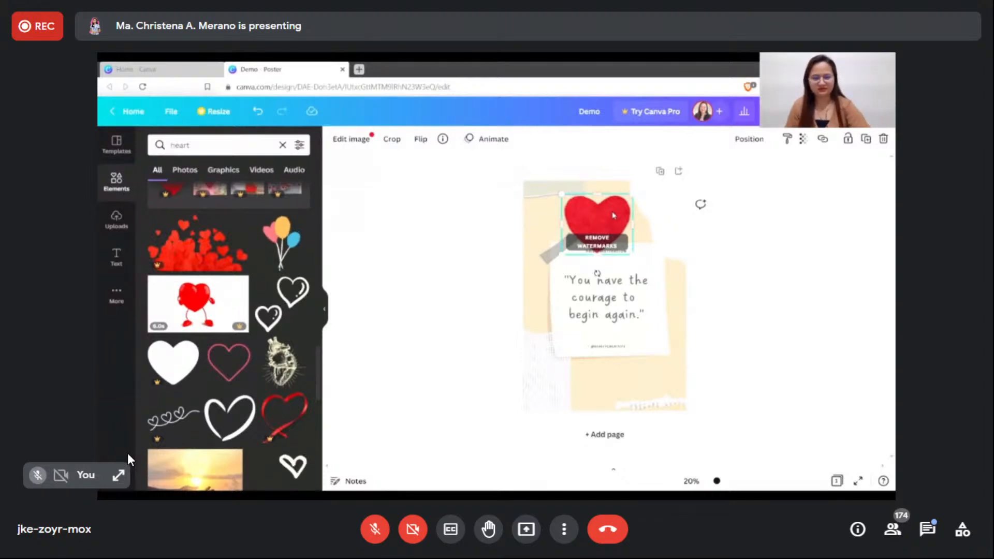
- Delete the watermarked red heart from the poster and add a free hand-drawn heart from the heart search results
key(Delete)
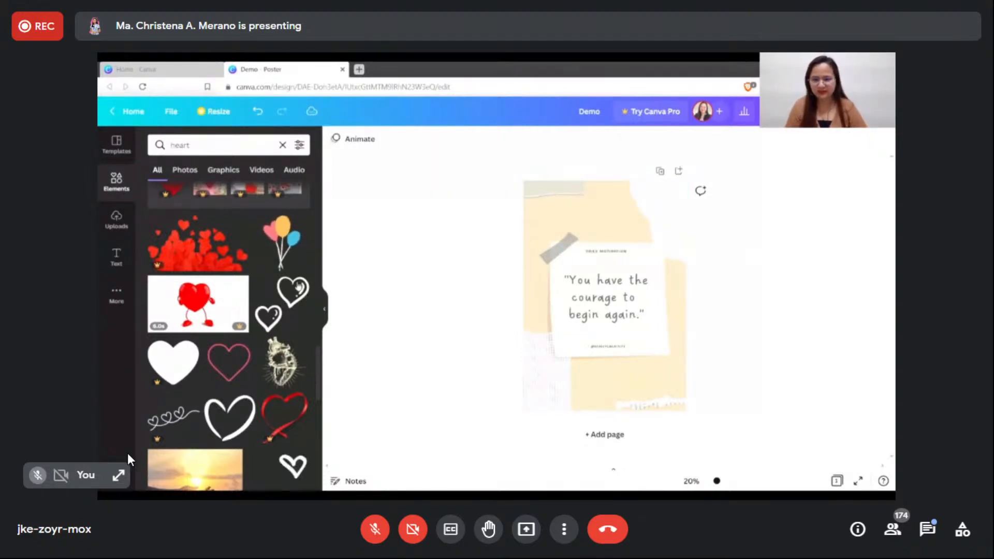
scroll(235, 368, down, 5)
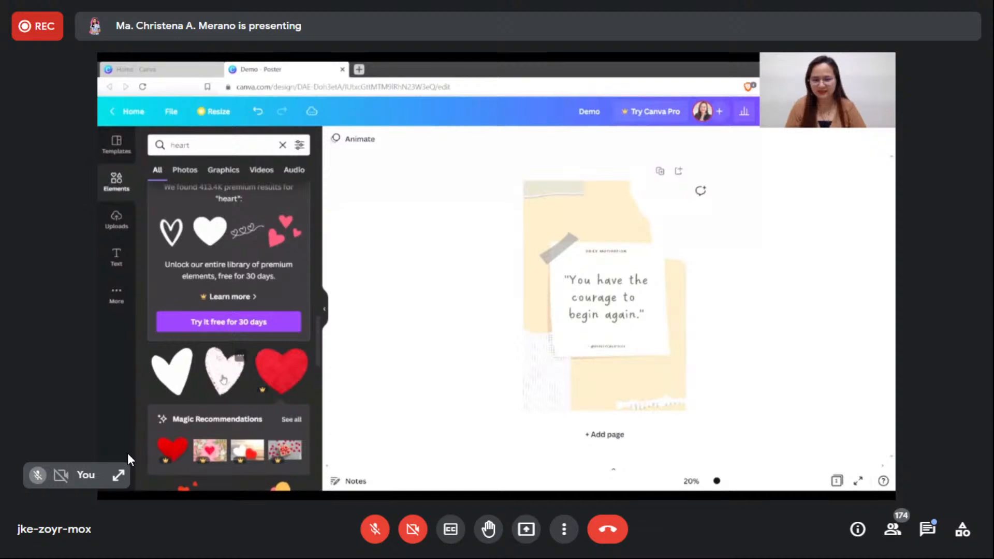
click(189, 381)
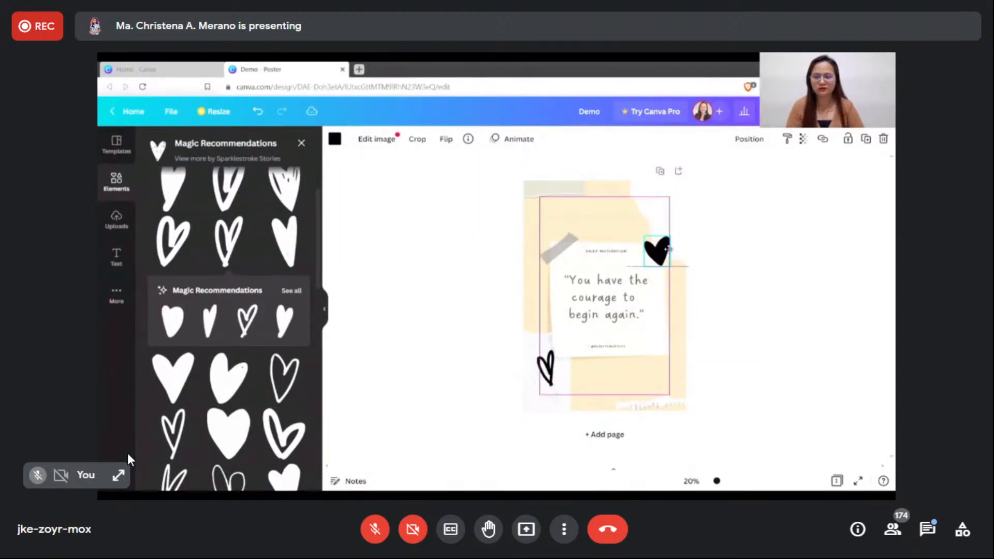
- Recolor the solid black heart at the note's upper-right corner with the coral default color
mouse_move(446, 315)
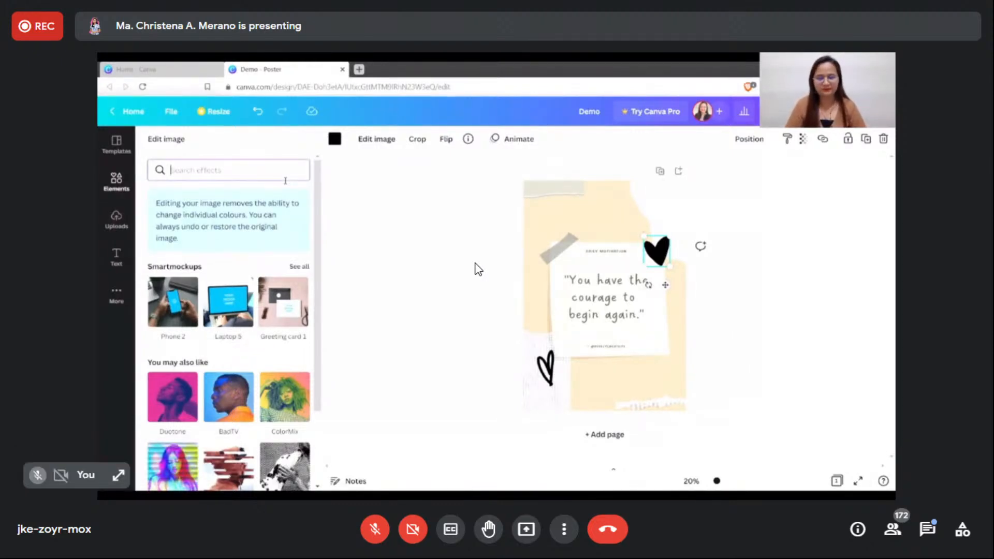
click(335, 139)
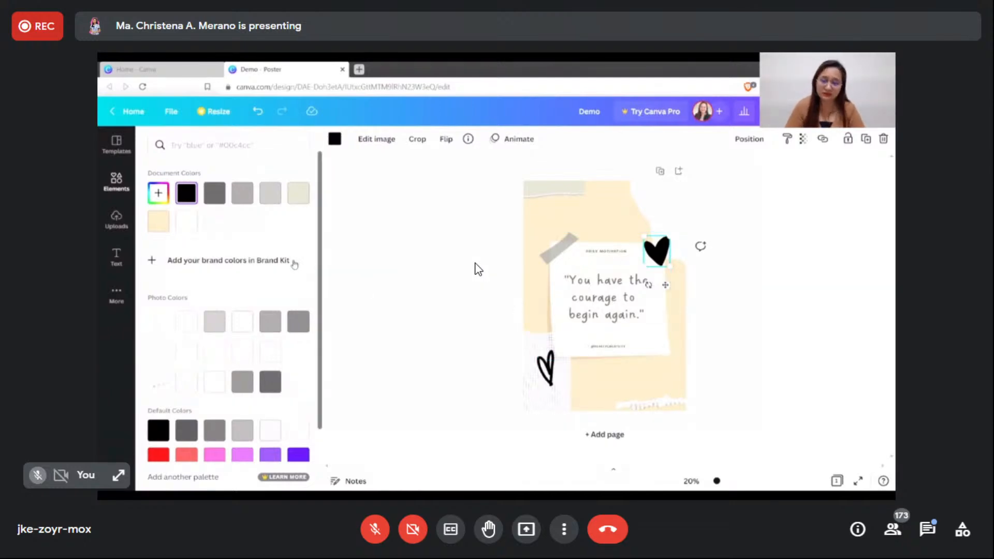
scroll(294, 264, down, 1)
scroll(294, 265, down, 1)
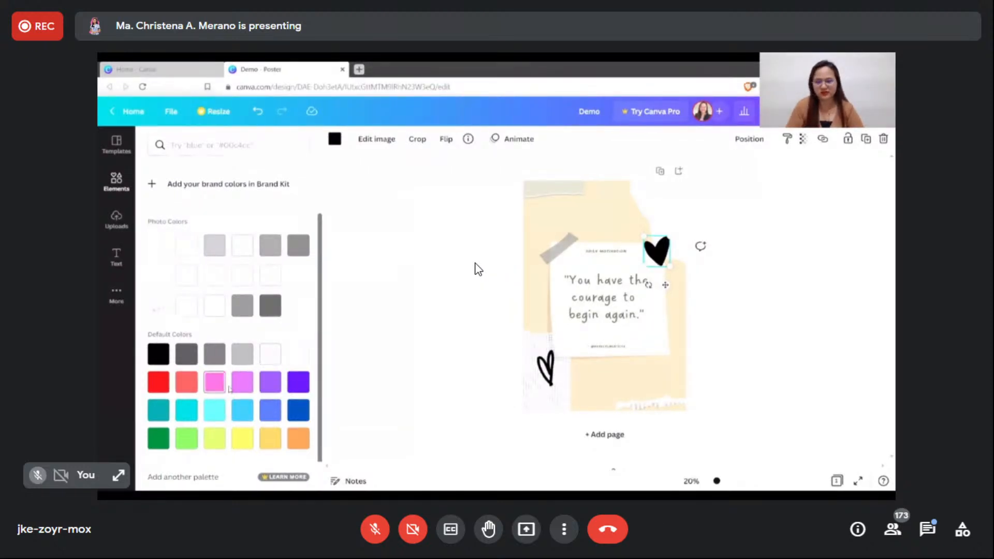
click(193, 387)
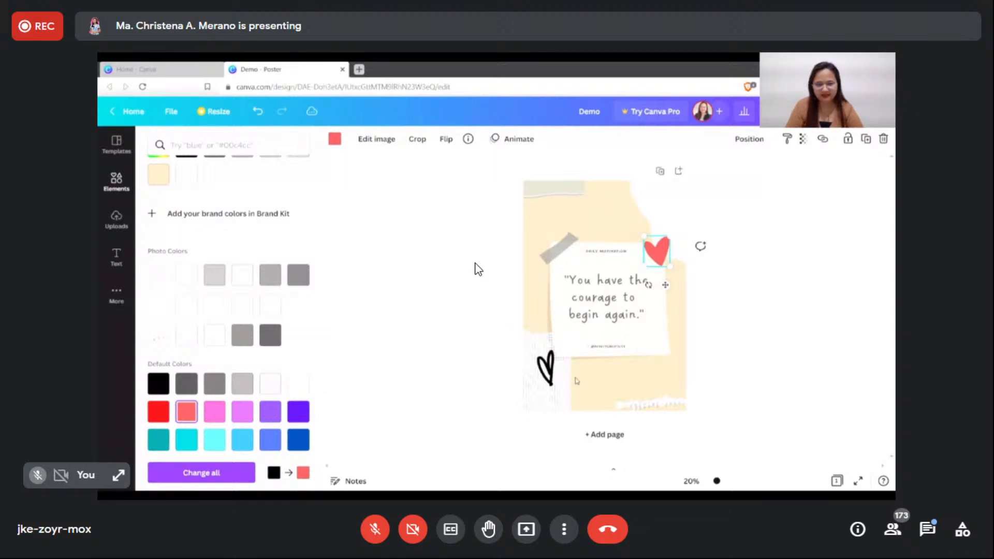
- Recolor the outlined black heart with the same coral and move it onto the note's lower-left corner
click(549, 368)
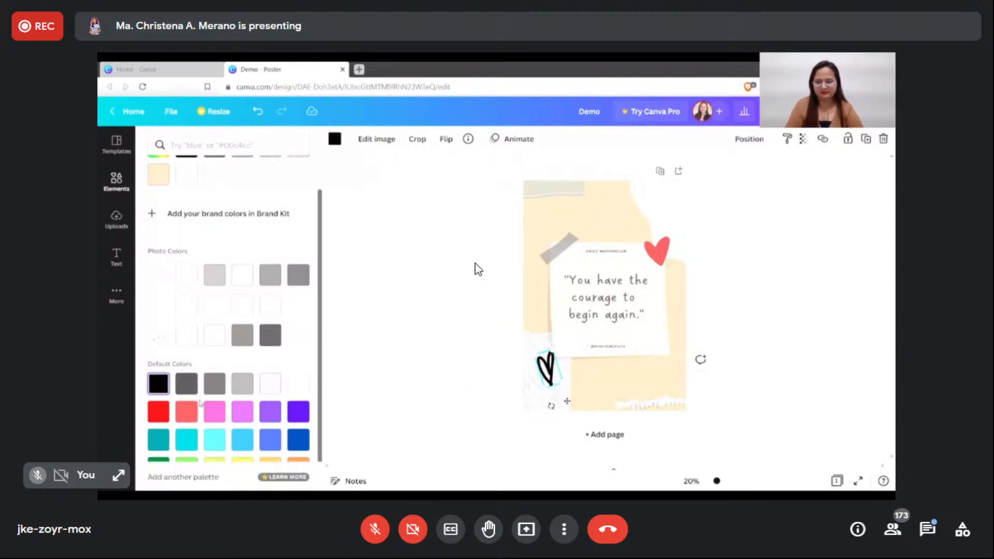
click(185, 412)
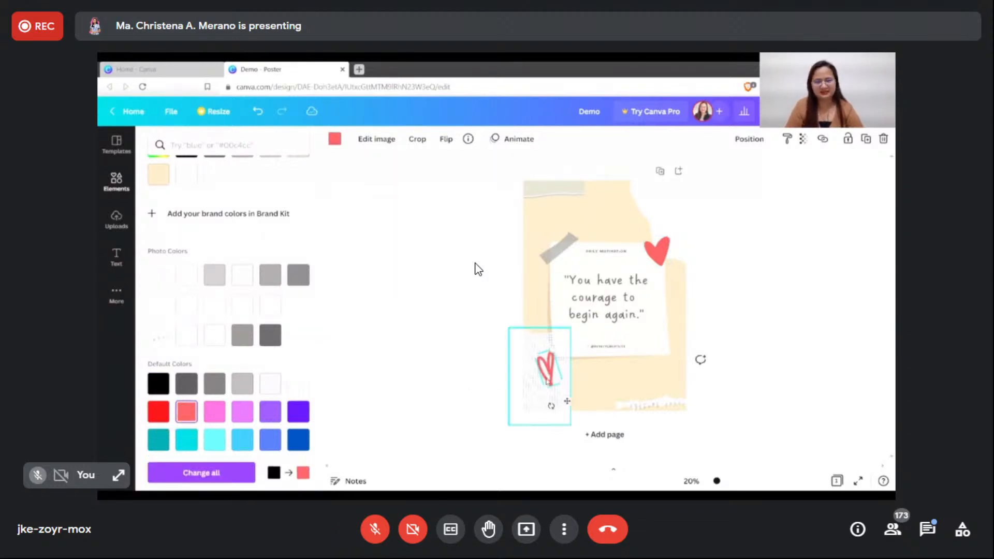
drag(555, 366, 570, 358)
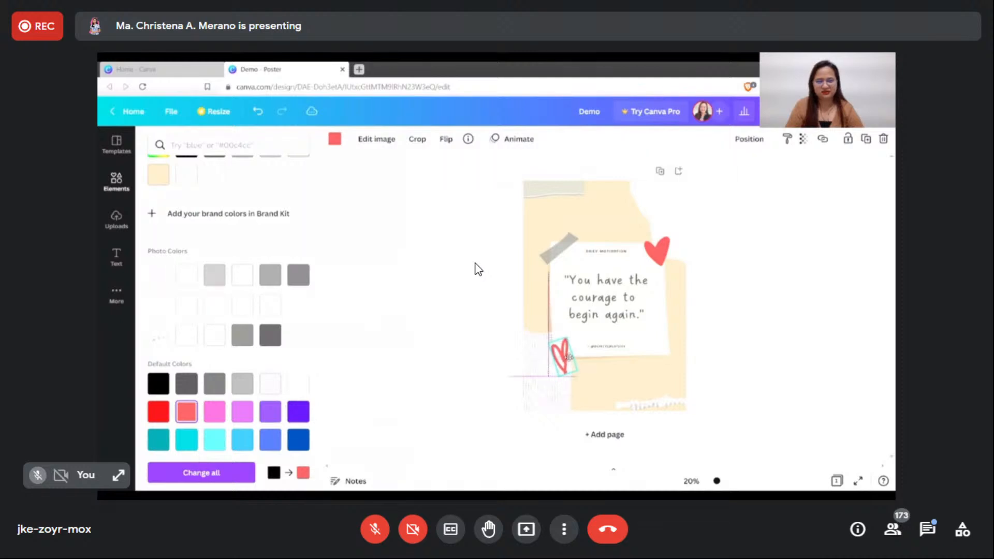
scroll(267, 316, down, 1)
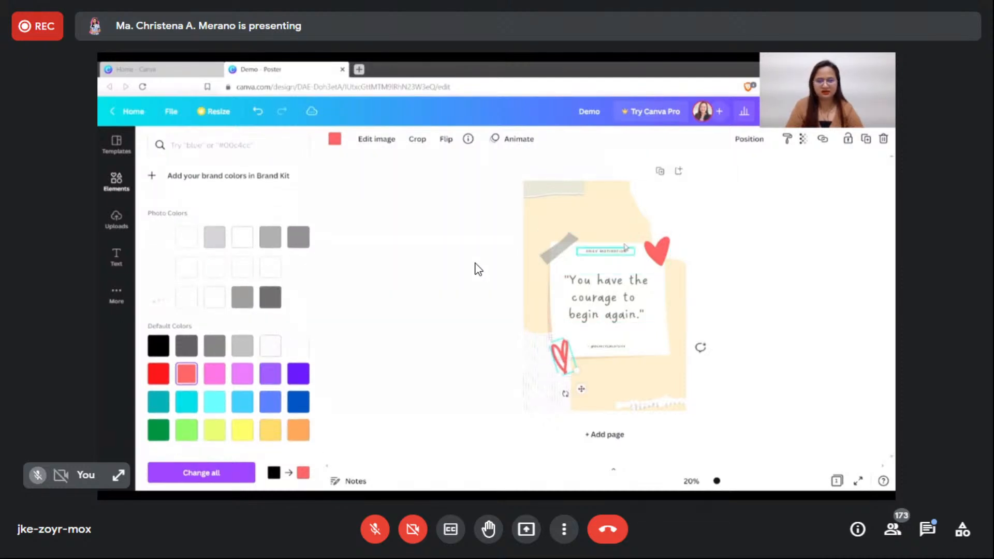
scroll(264, 313, up, 3)
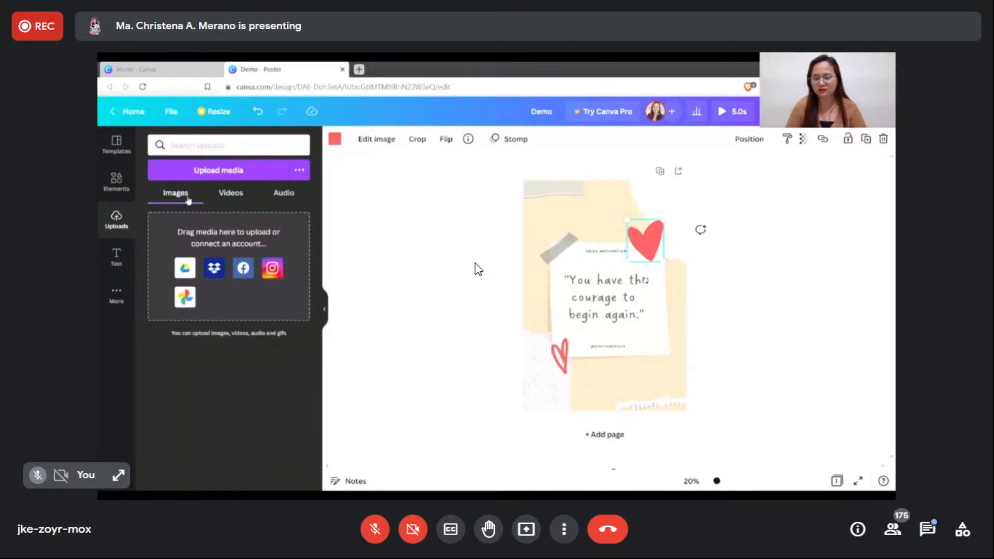
- Add a heading with a first name as its text, widen its text box, and place it above the quote note
click(283, 193)
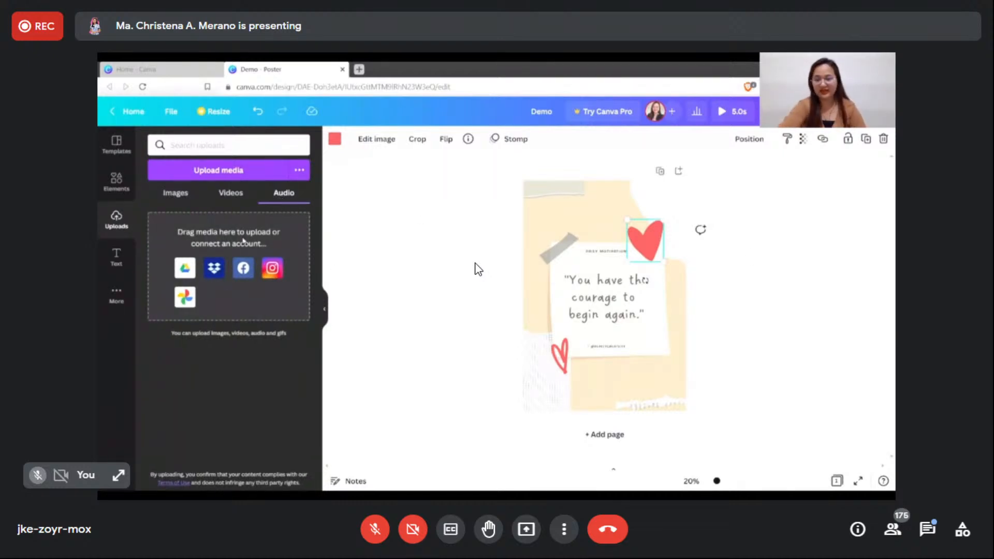
click(126, 259)
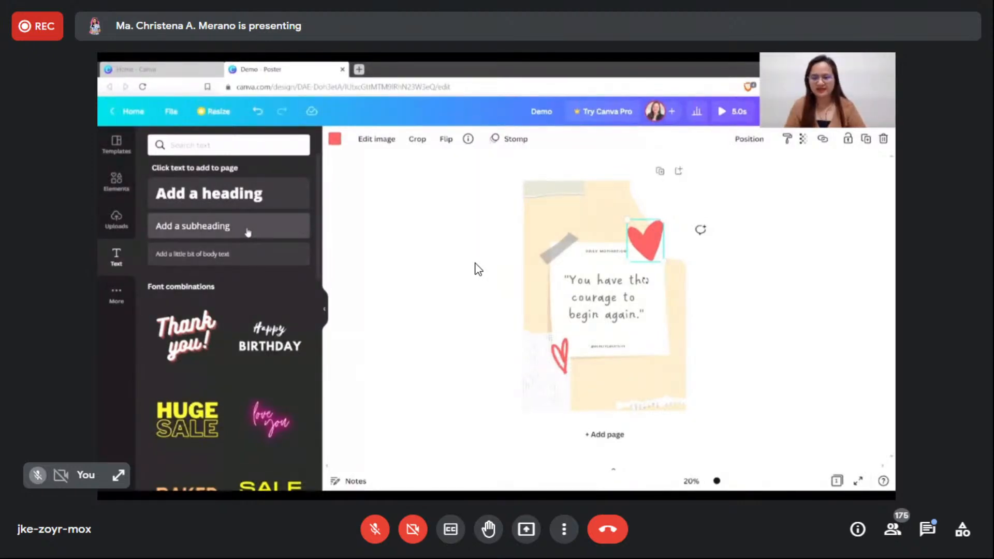
click(232, 194)
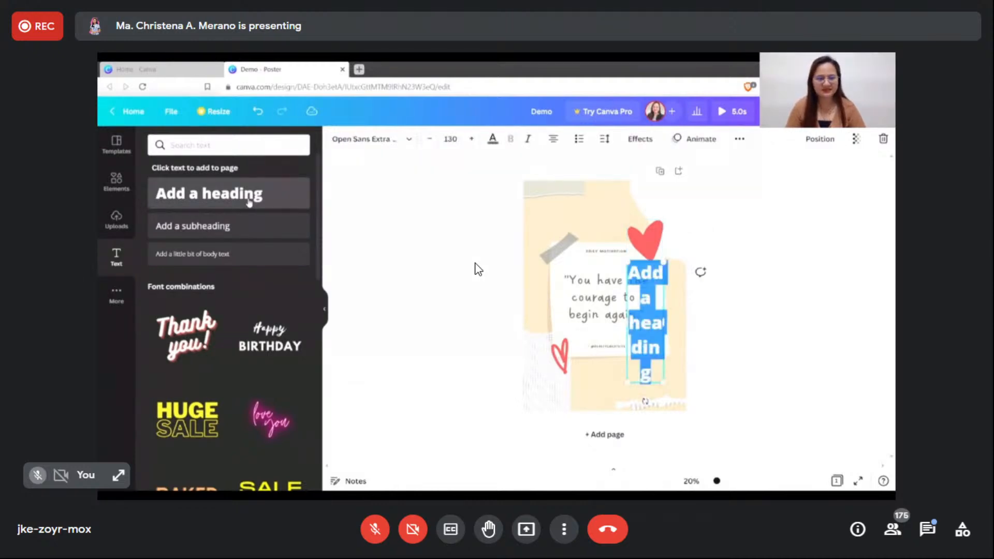
drag(634, 329, 553, 329)
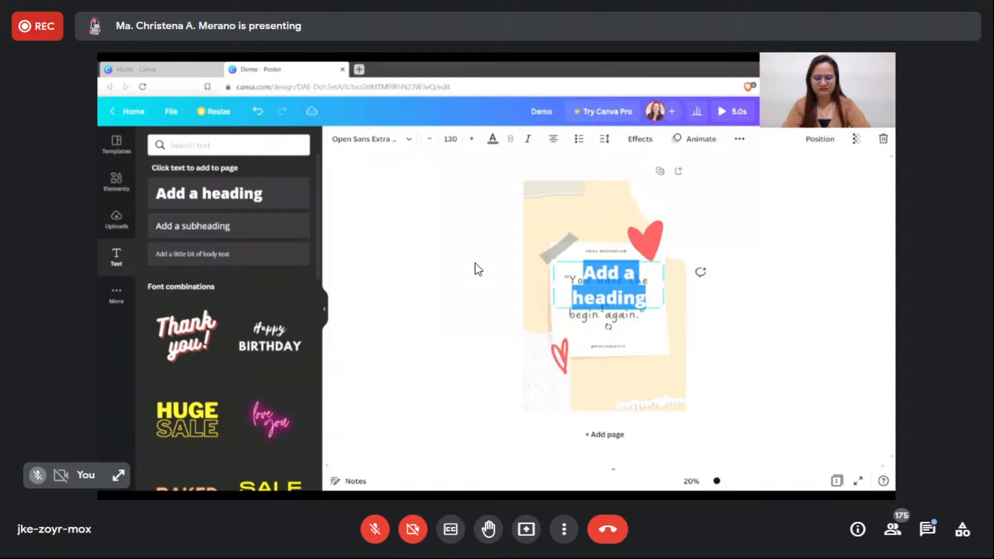
key(BackSpace)
text(Jing)
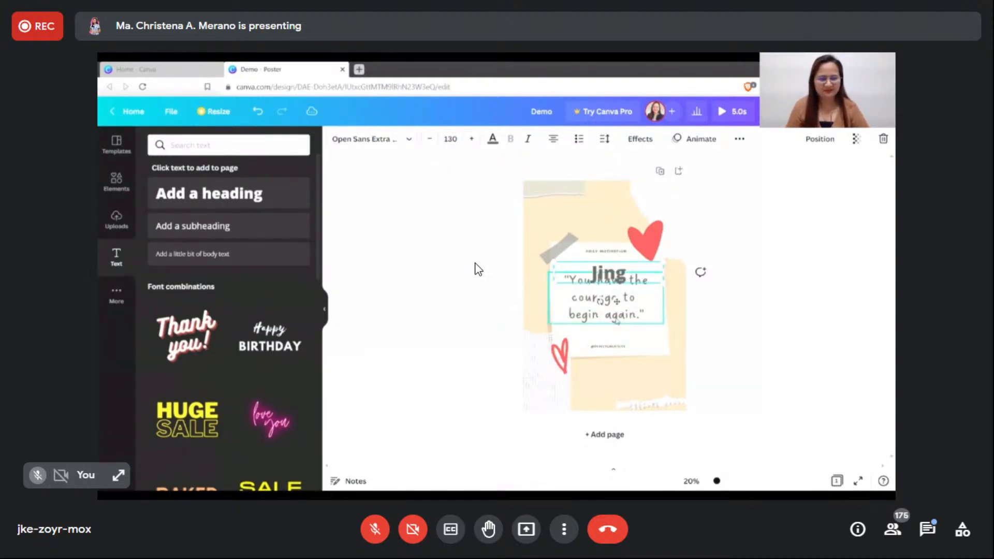
drag(621, 303, 594, 246)
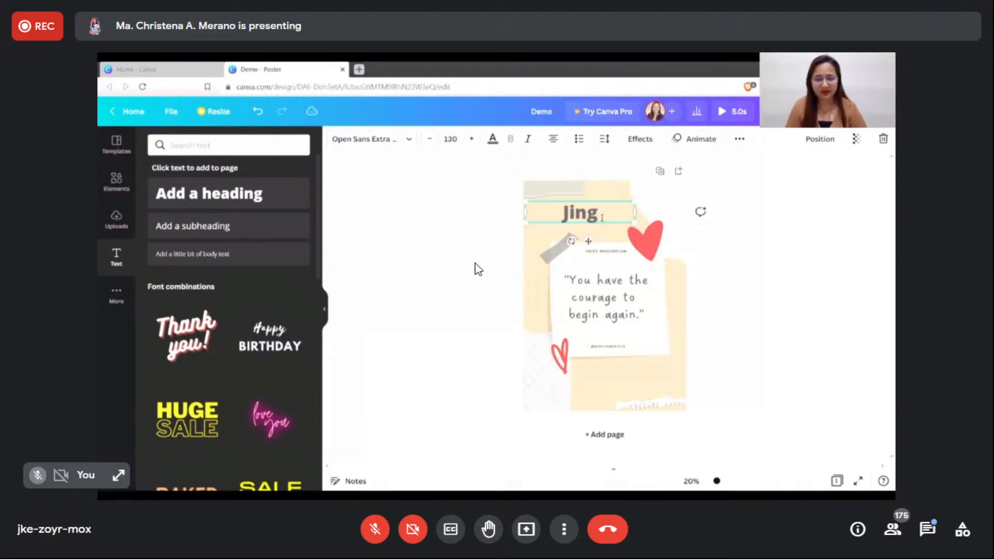
- Look through the ready-made font combinations available for text
drag(602, 217, 562, 216)
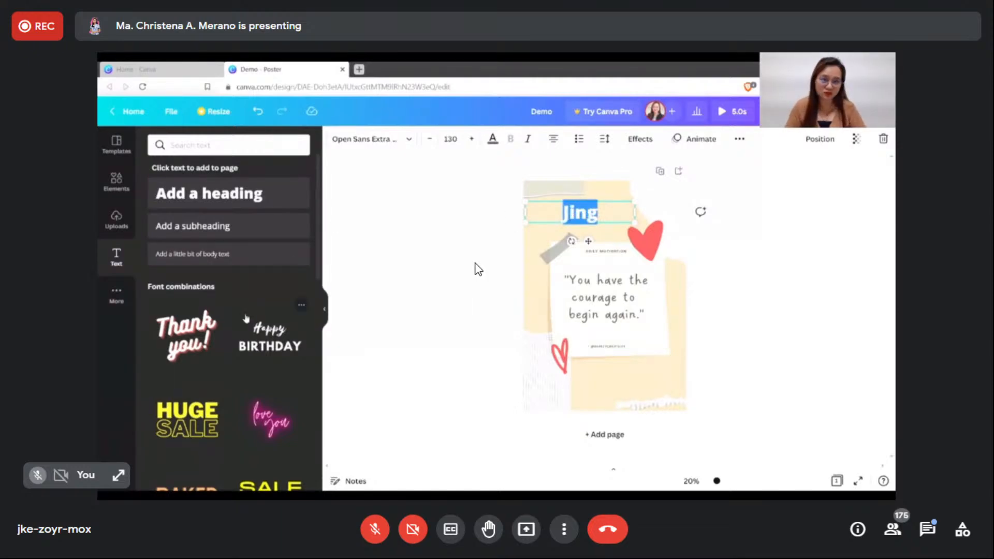
scroll(247, 318, down, 2)
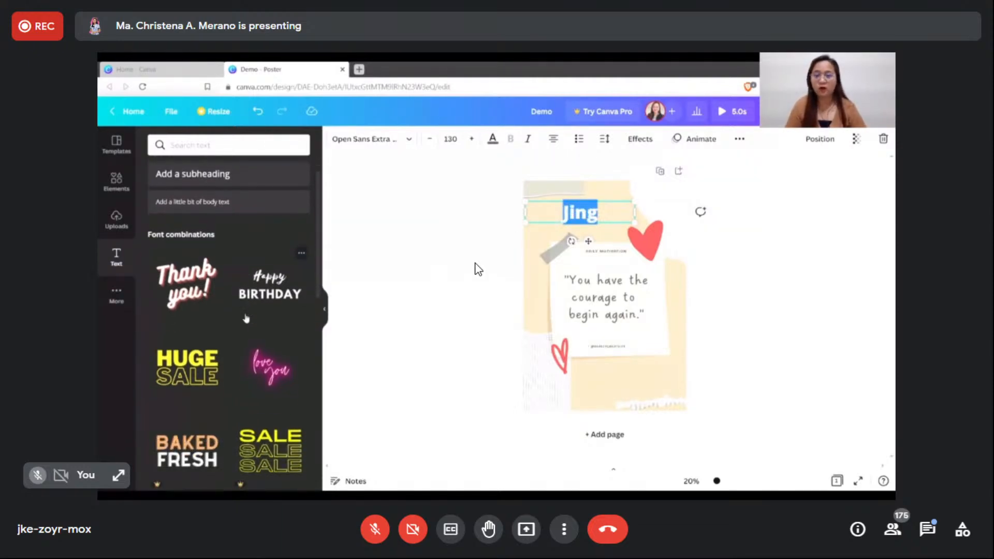
scroll(246, 318, down, 2)
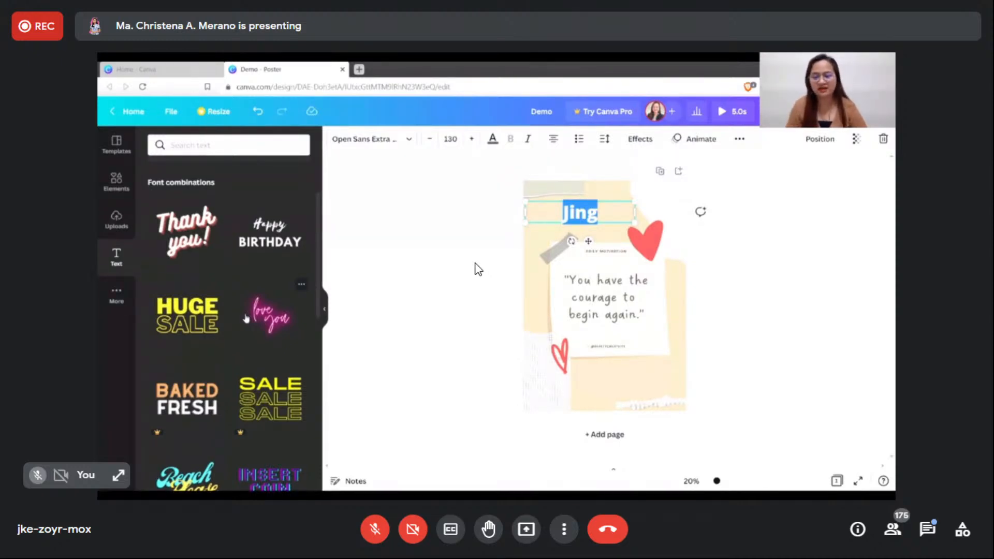
scroll(247, 318, down, 2)
scroll(245, 318, down, 4)
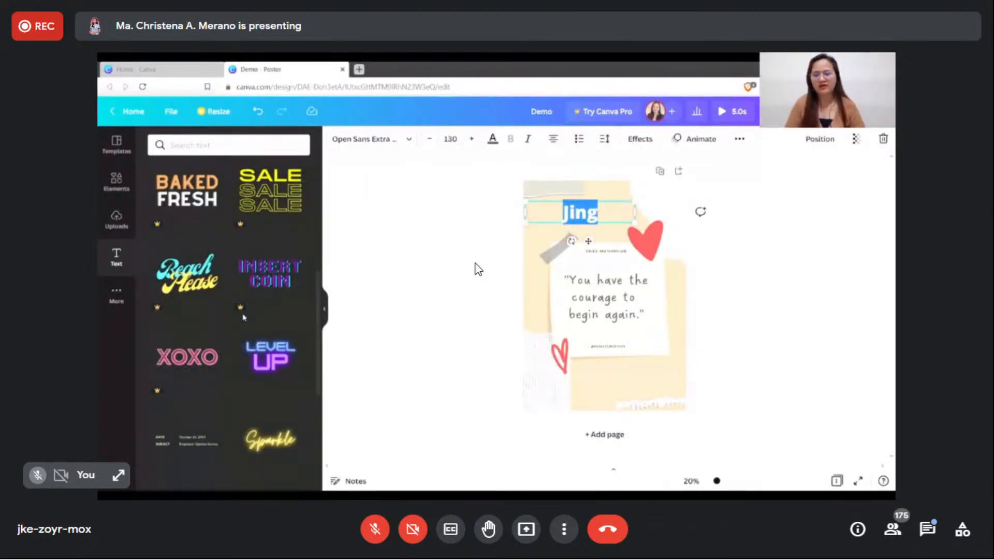
scroll(245, 318, down, 5)
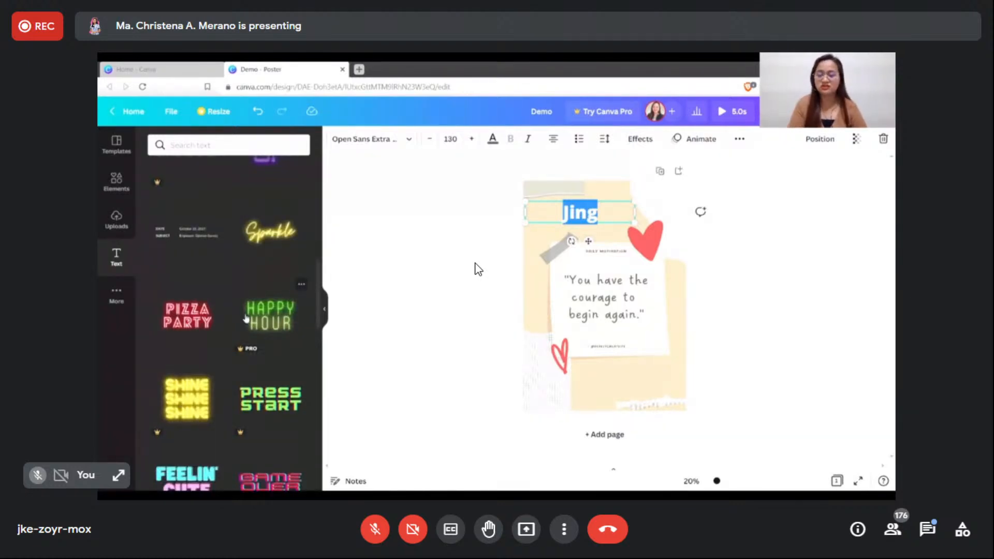
scroll(246, 318, down, 3)
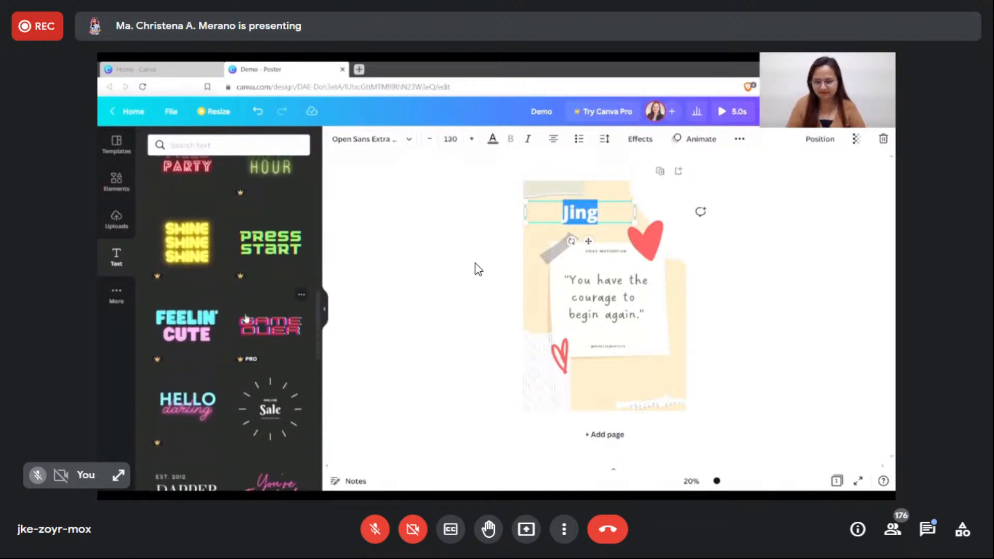
scroll(246, 318, down, 4)
scroll(246, 318, up, 10)
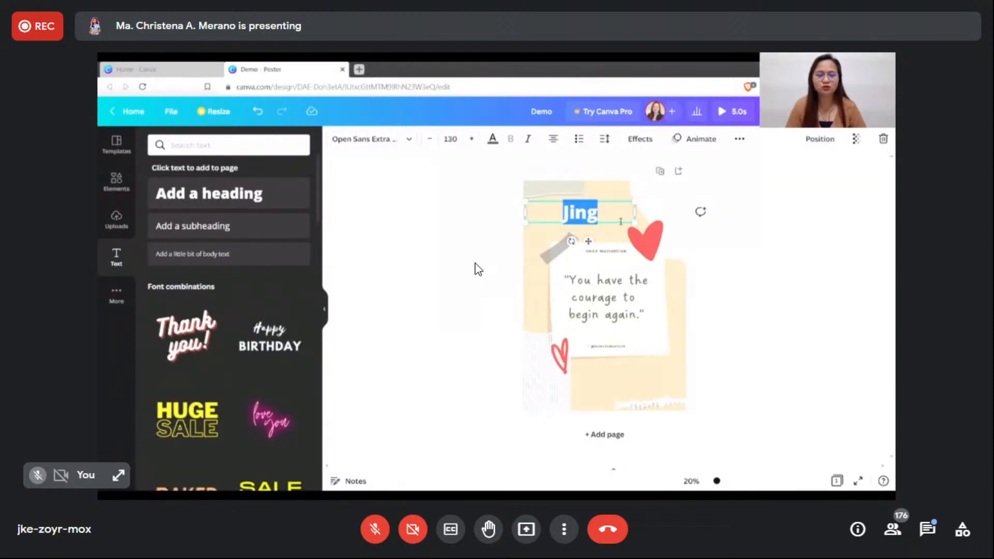
- Apply the Dreaming Outloud Sans font to the name heading and switch it to the Dreaming Outloud all-caps version
click(411, 139)
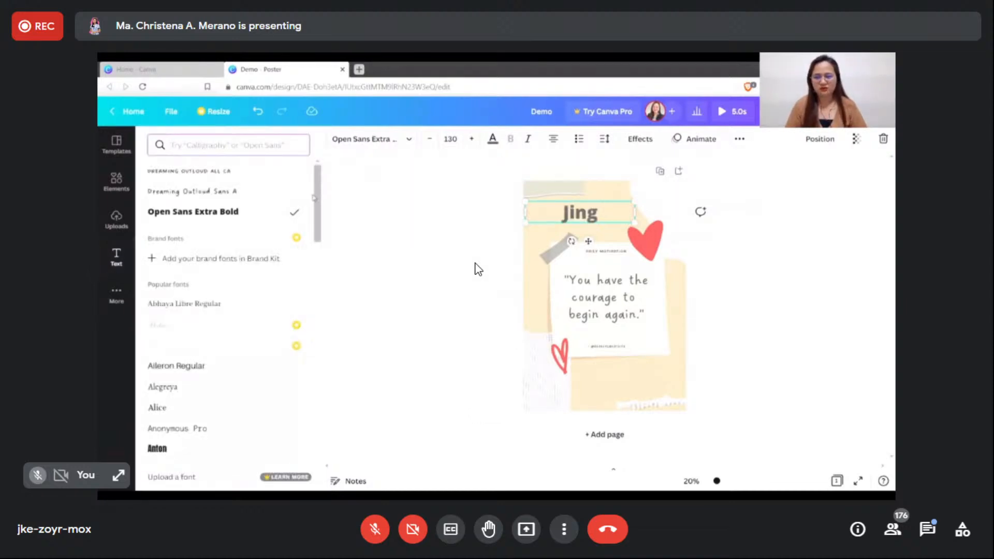
scroll(246, 212, down, 2)
scroll(246, 212, up, 2)
scroll(245, 212, up, 1)
click(240, 192)
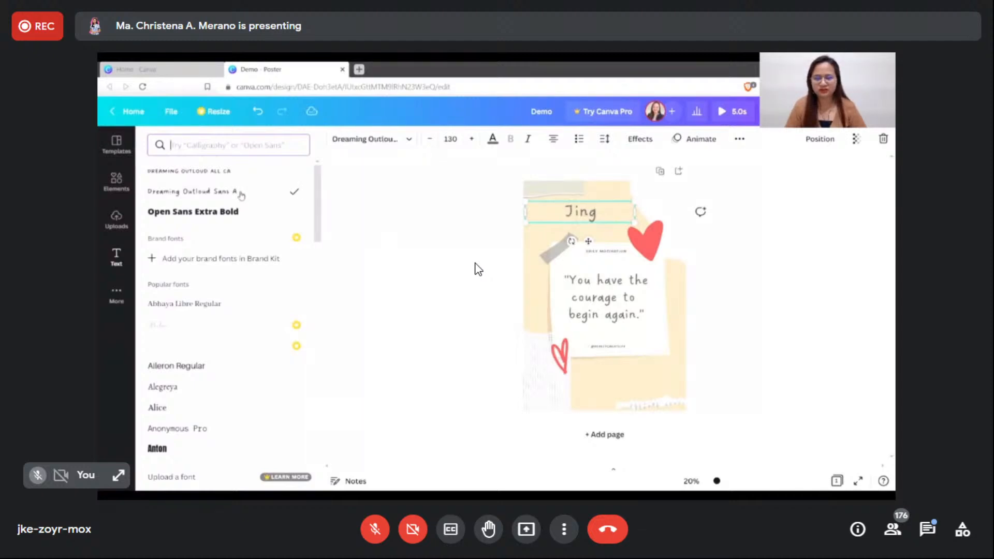
click(244, 163)
click(244, 170)
- Try the Gagalin font from the popular fonts on the name heading
scroll(246, 228, down, 1)
scroll(246, 228, down, 1)
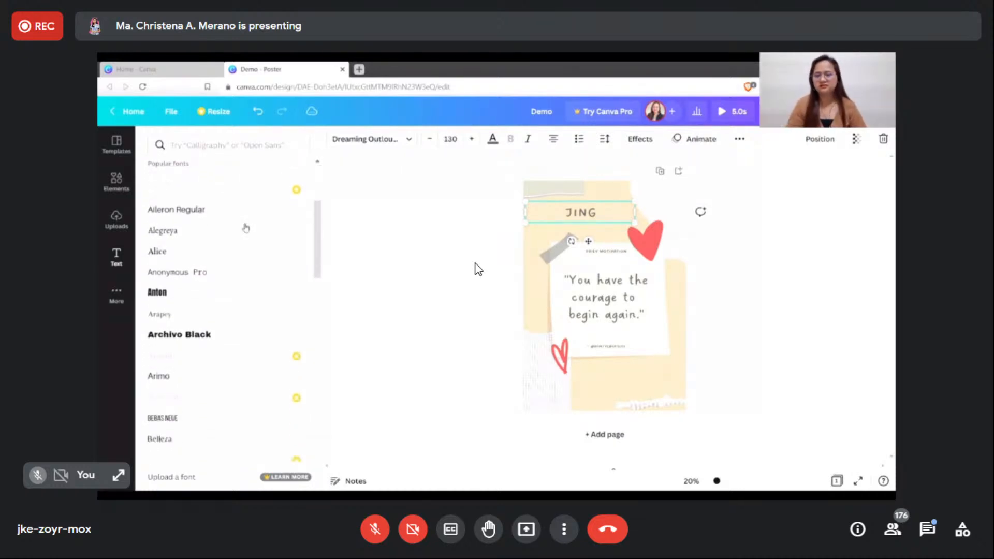
scroll(246, 227, down, 2)
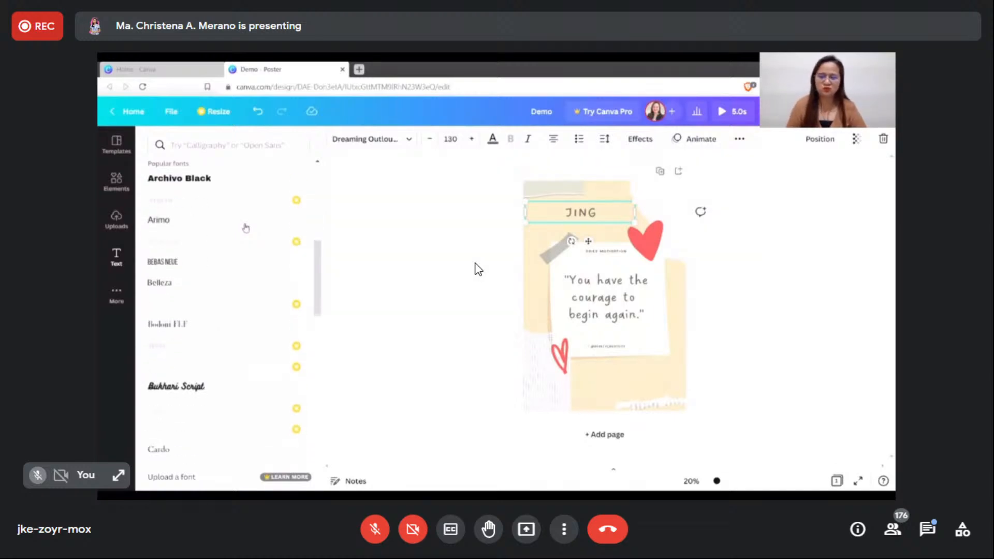
scroll(246, 229, down, 2)
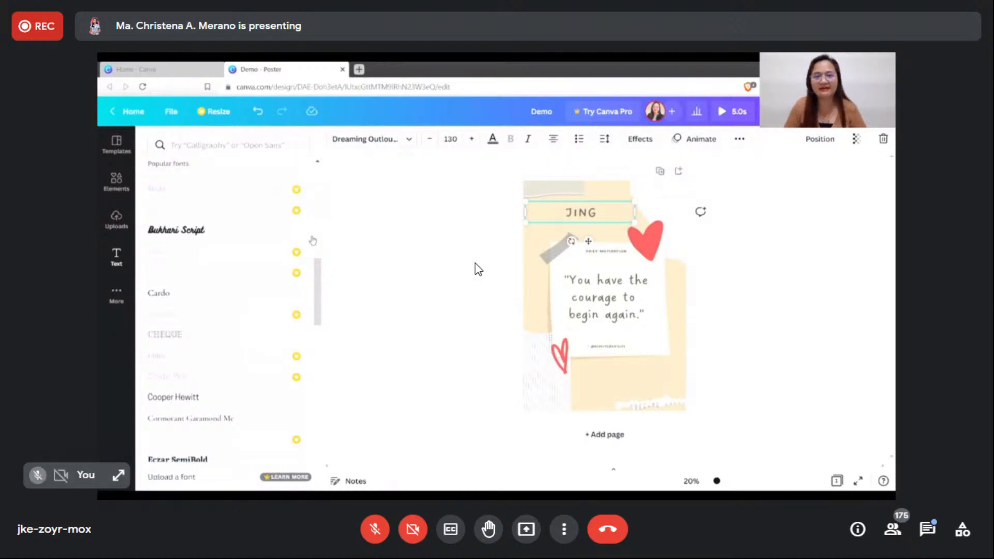
drag(316, 284, 316, 315)
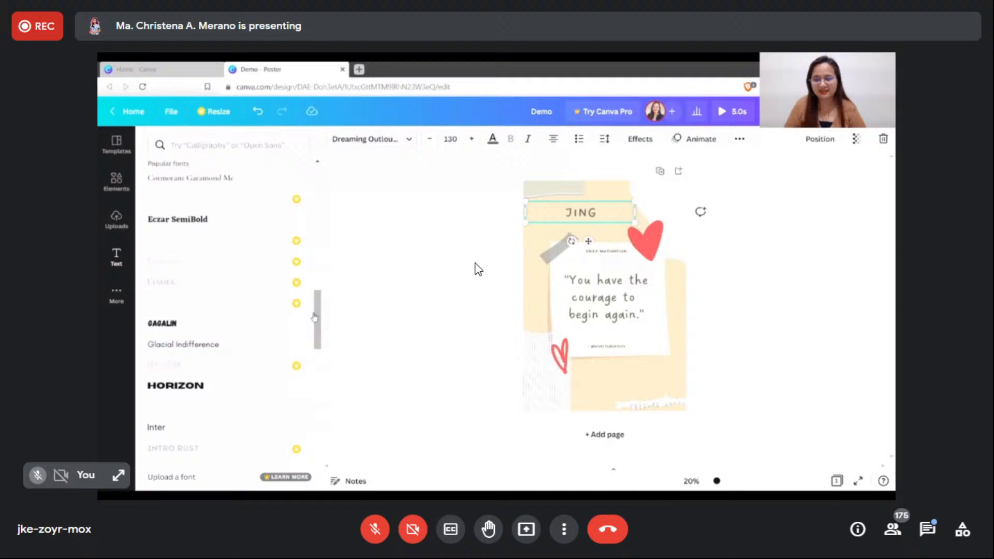
click(270, 331)
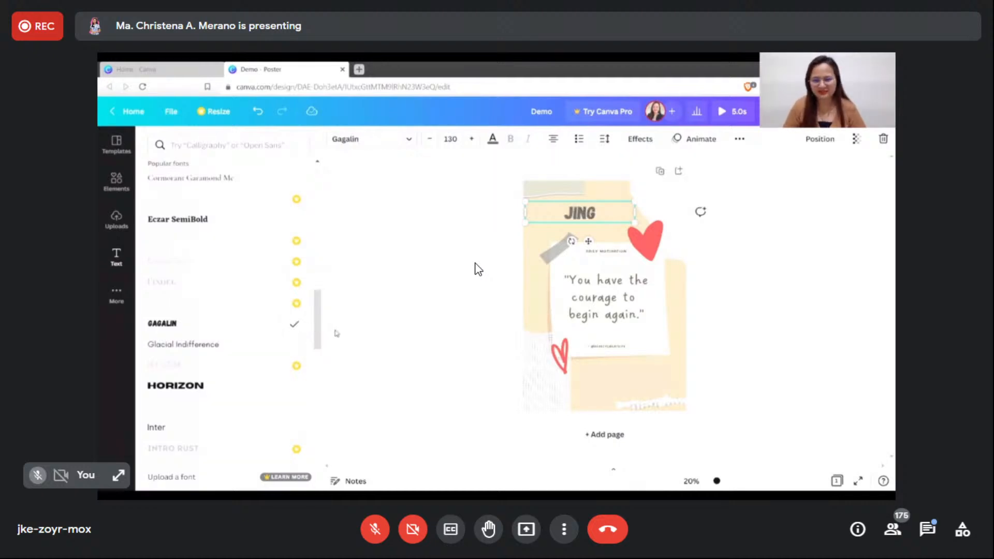
- Return the name heading to the all-caps Dreaming Outloud font after comparing it with Dreaming Outloud Sans
drag(320, 331, 328, 199)
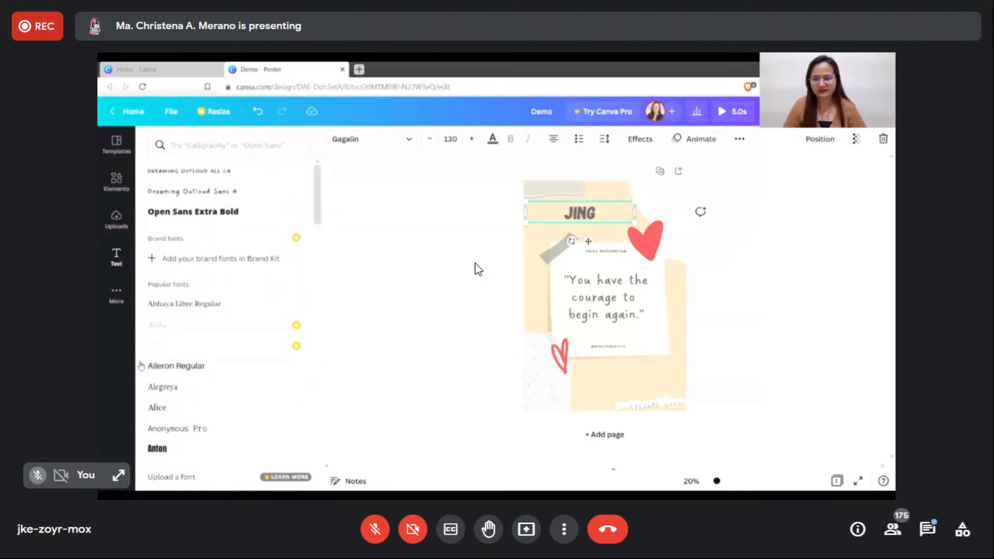
click(191, 194)
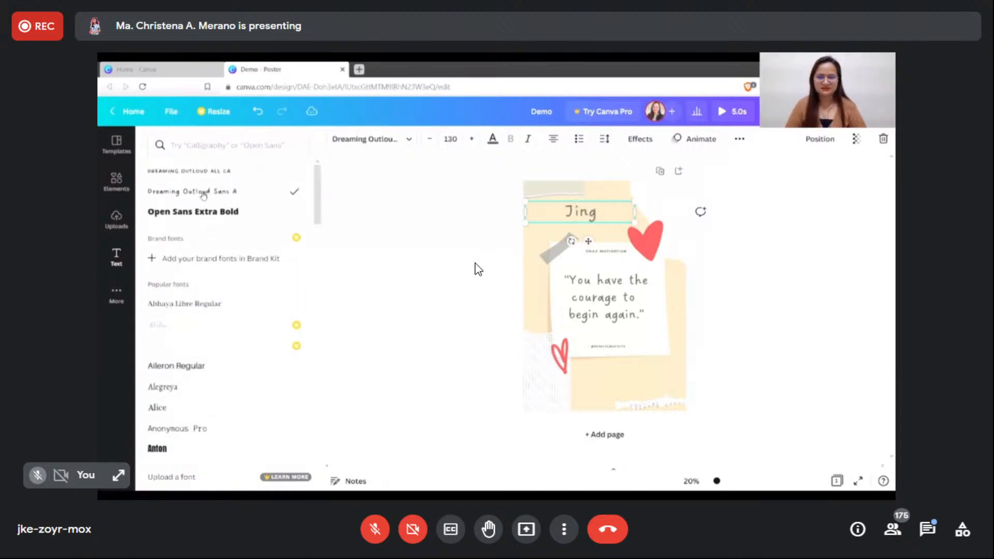
click(214, 171)
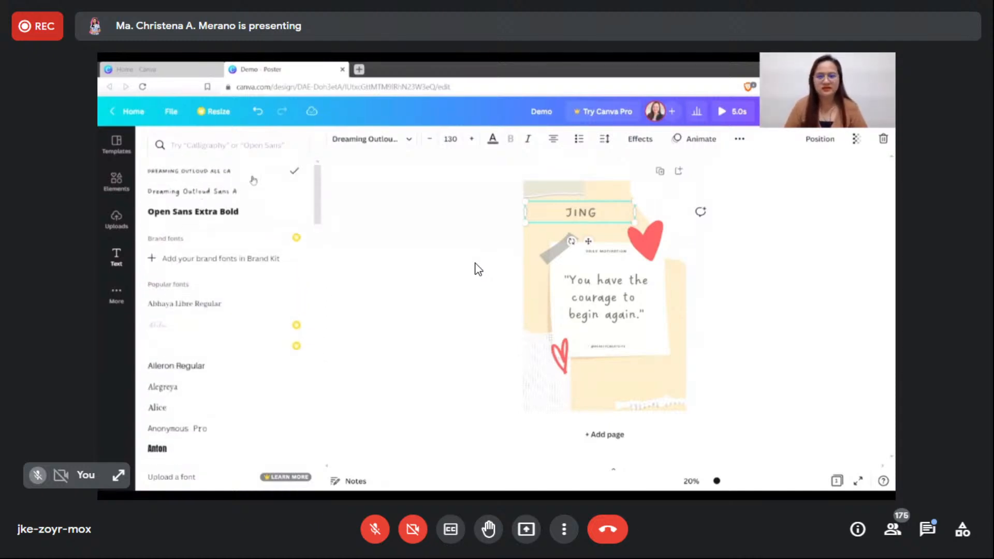
- Set the name heading's font size to 132 and make its text italic
click(473, 140)
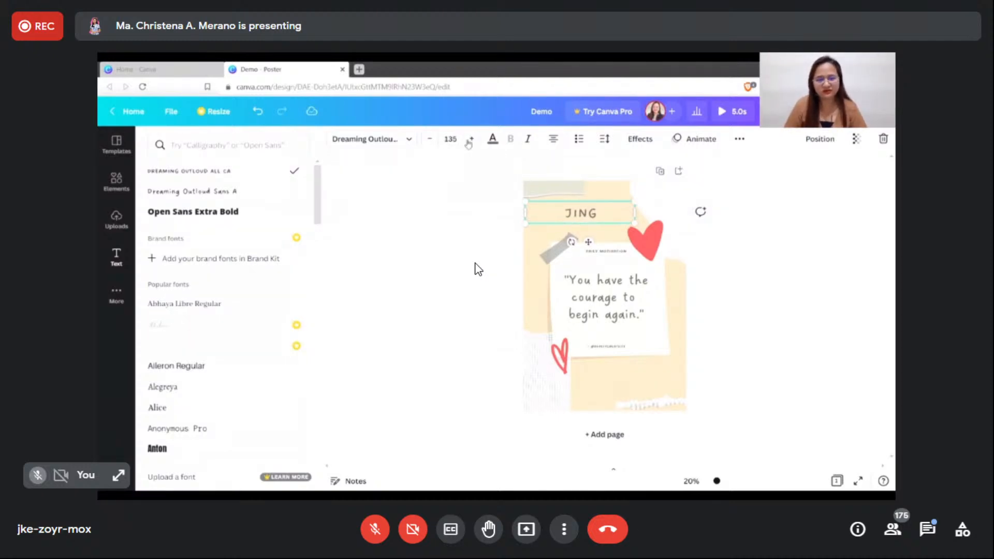
click(430, 139)
click(430, 140)
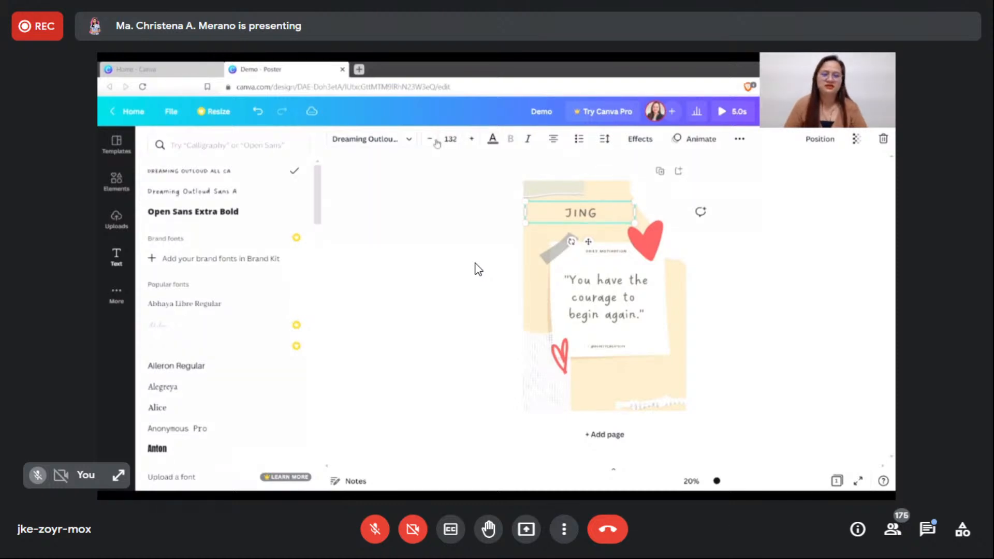
click(495, 145)
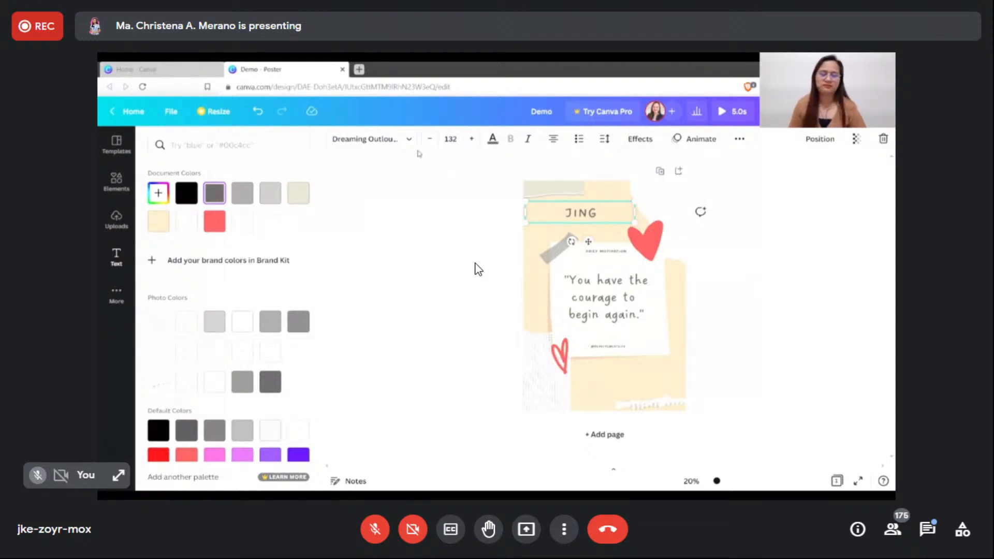
click(530, 139)
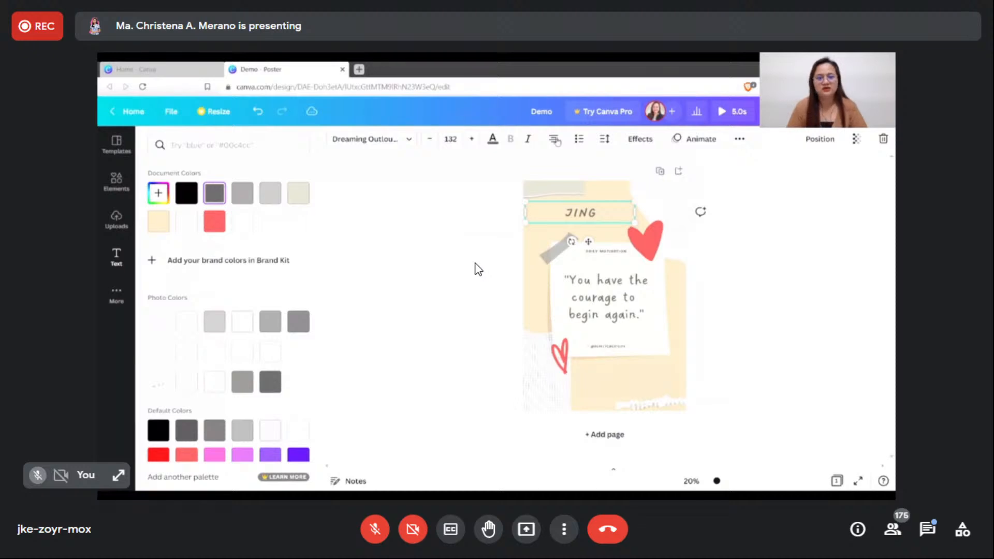
- Try other text alignments on the name heading, including left, and return it to centered
click(555, 140)
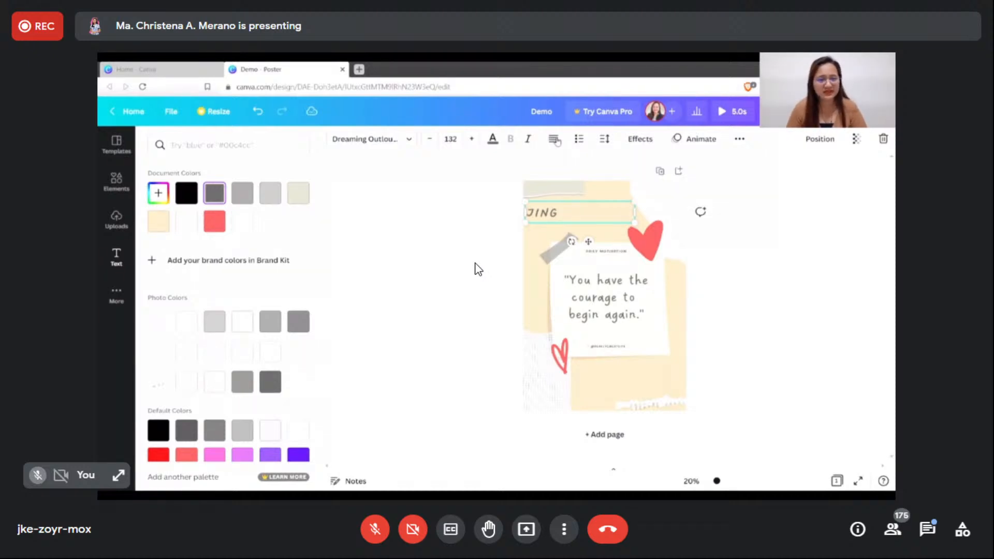
click(554, 140)
click(555, 140)
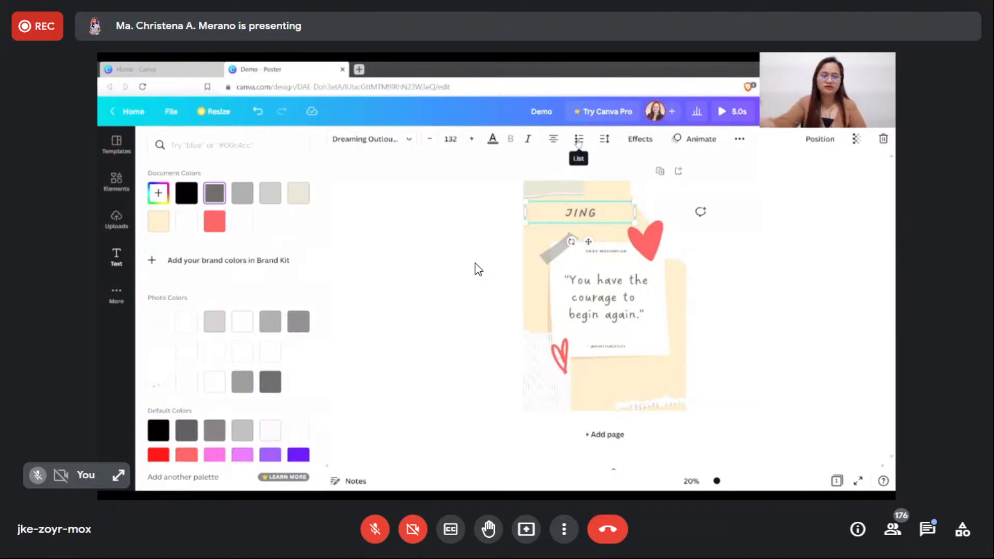
- Look through the name heading's spacing options and text effects, trying the Shadow style
click(606, 140)
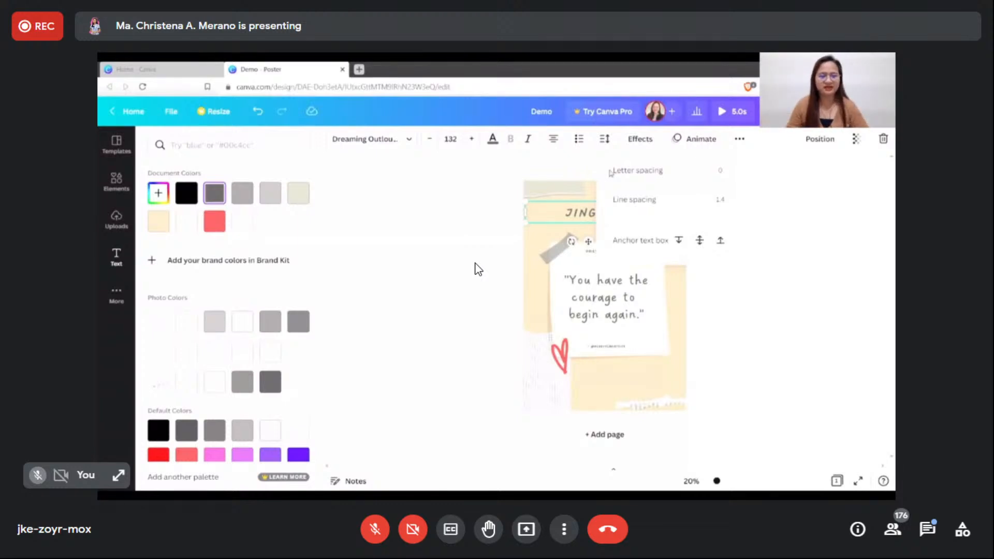
click(650, 138)
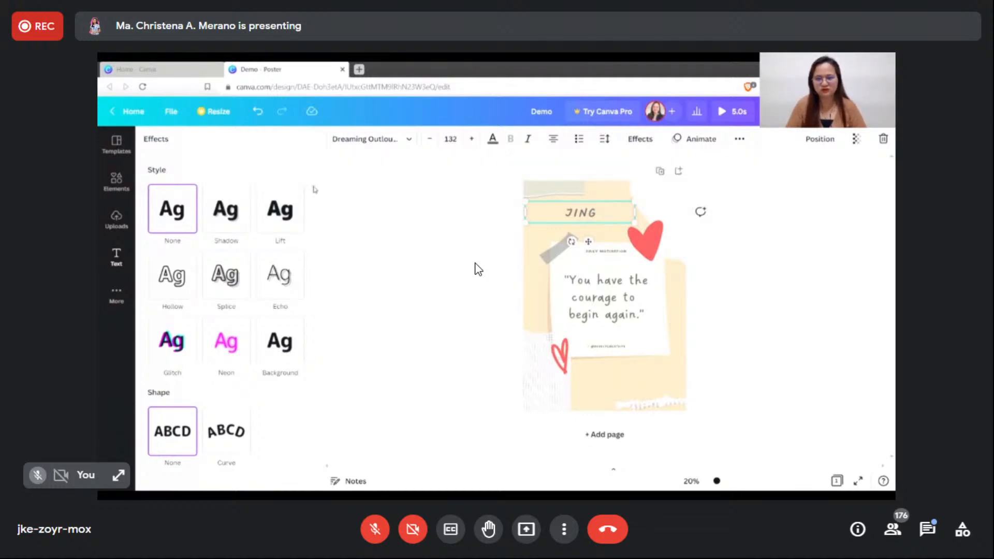
click(241, 219)
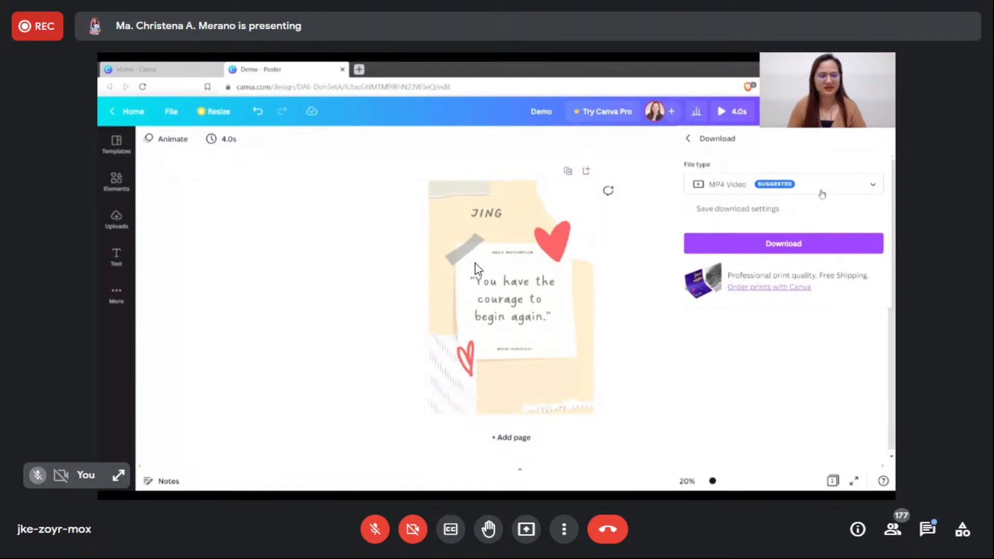
- Examine the poster's download file types and the sharing options for adding people
click(822, 194)
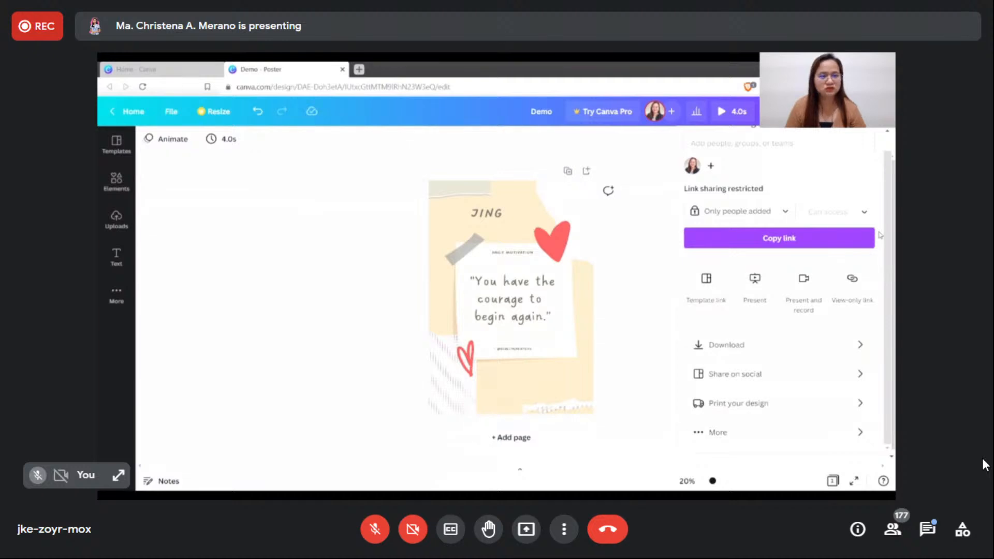
scroll(851, 177, up, 1)
click(801, 168)
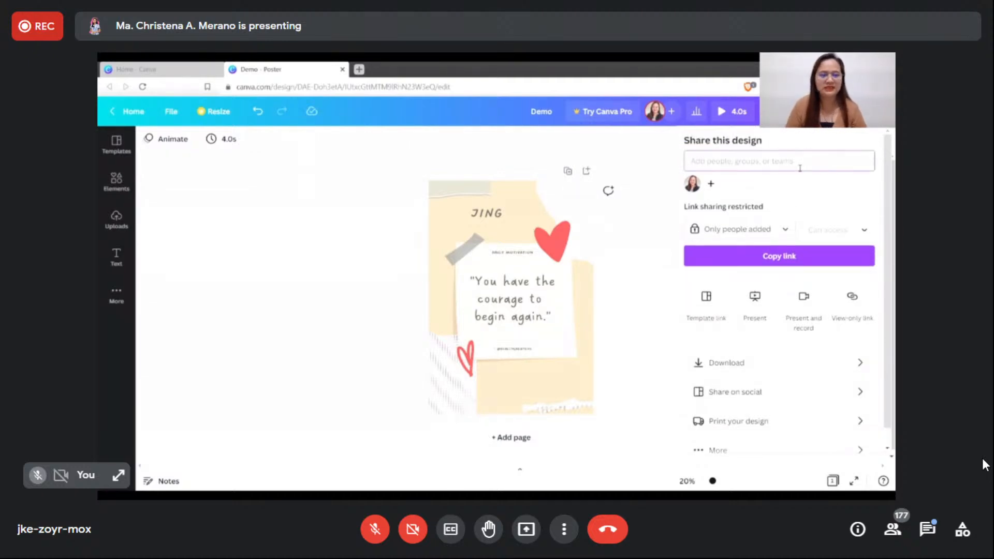
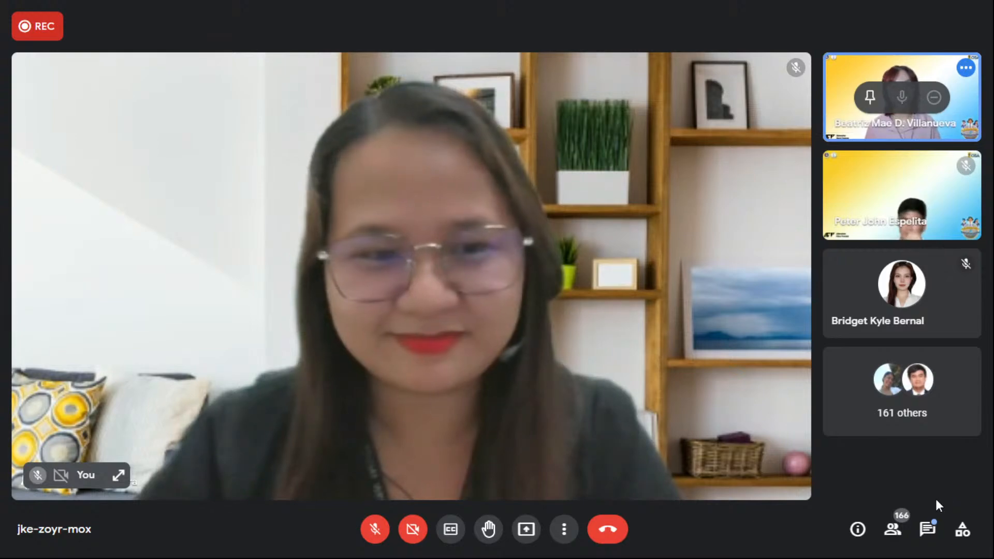
- In the Google Meet call, dock the floating self-view as a regular tile and unmute the microphone
click(892, 532)
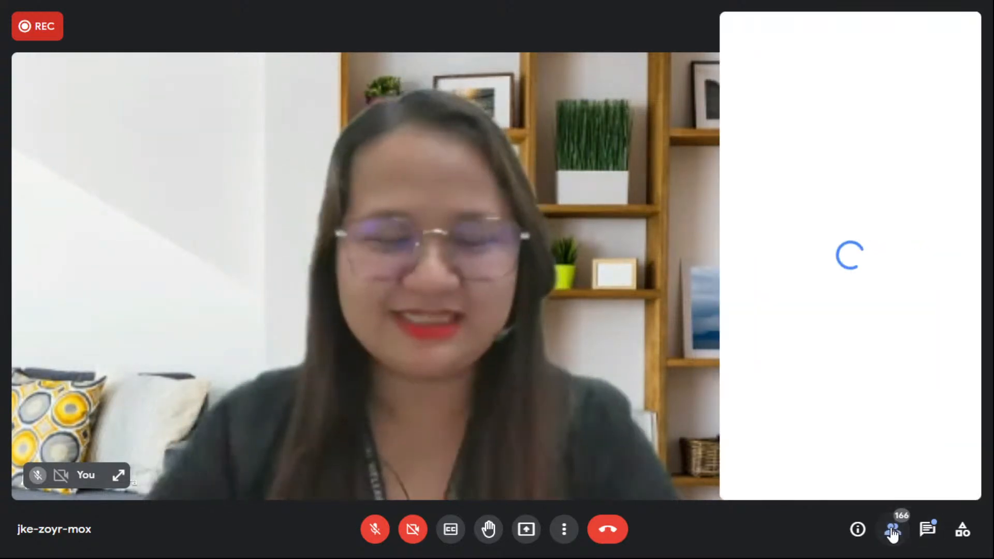
click(962, 34)
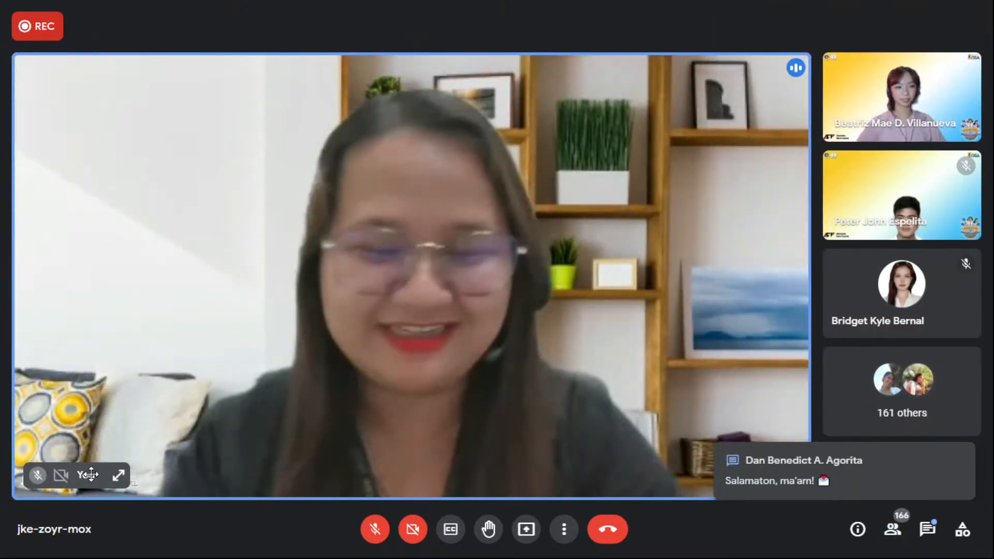
click(119, 475)
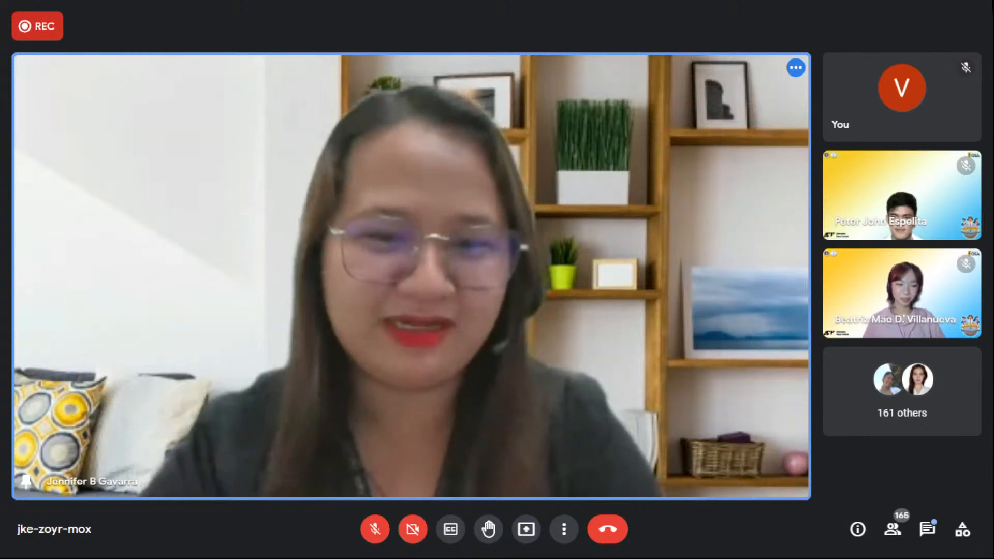
click(374, 533)
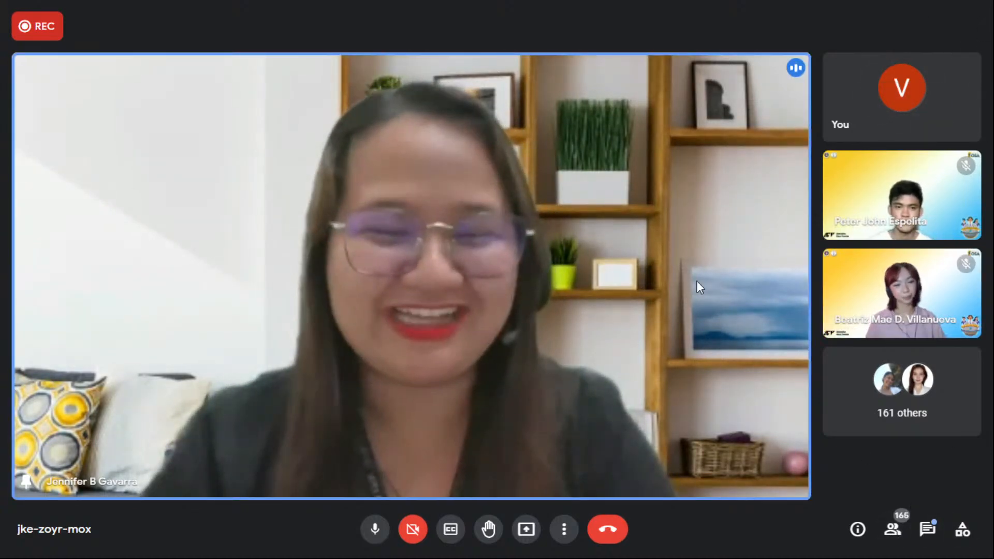
- Change the meeting layout to Auto after trying the Tiled layout
click(563, 531)
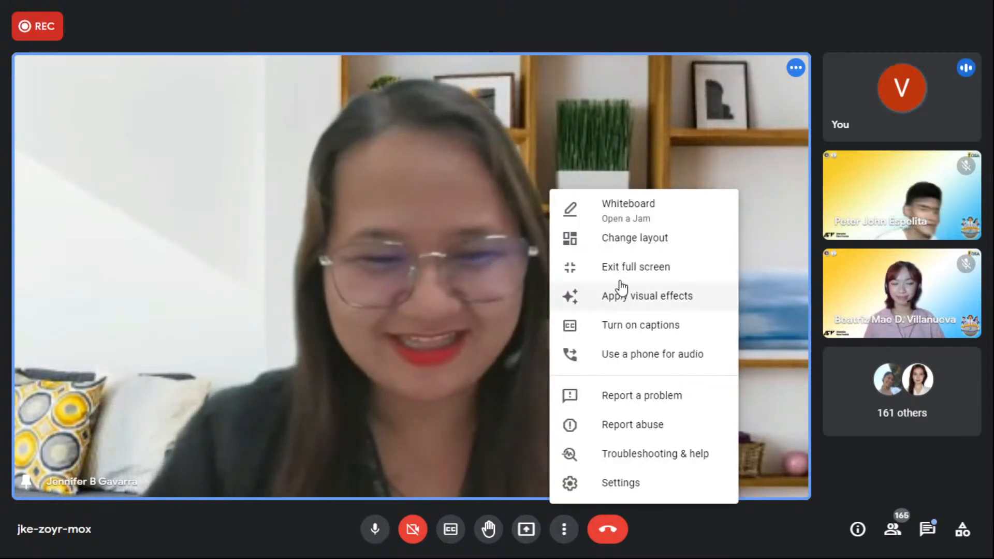
click(640, 241)
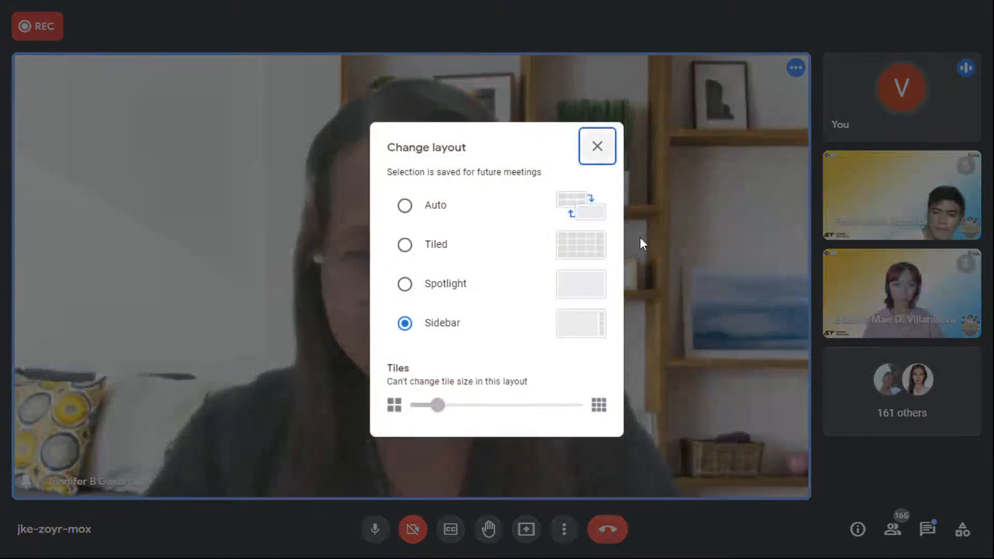
click(409, 246)
click(406, 202)
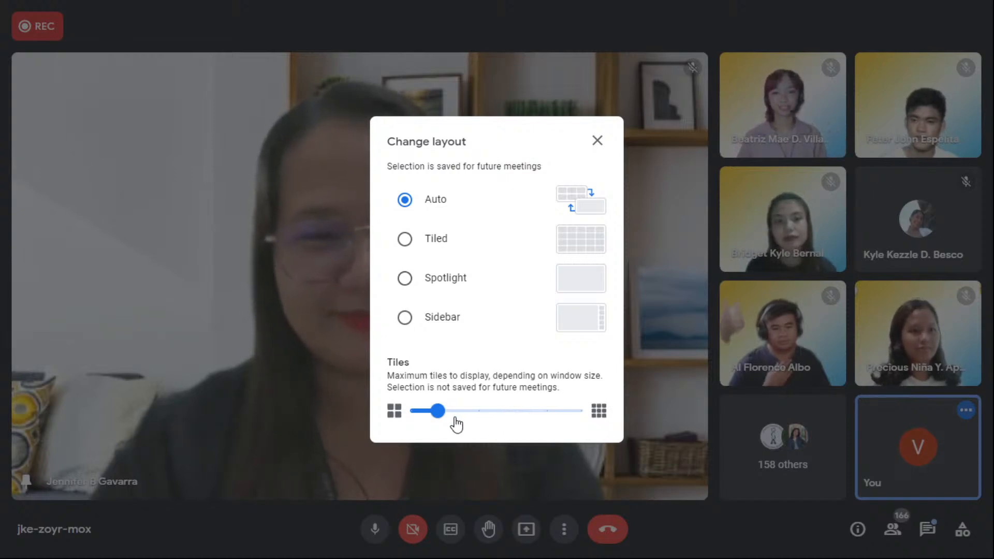
drag(486, 413, 446, 414)
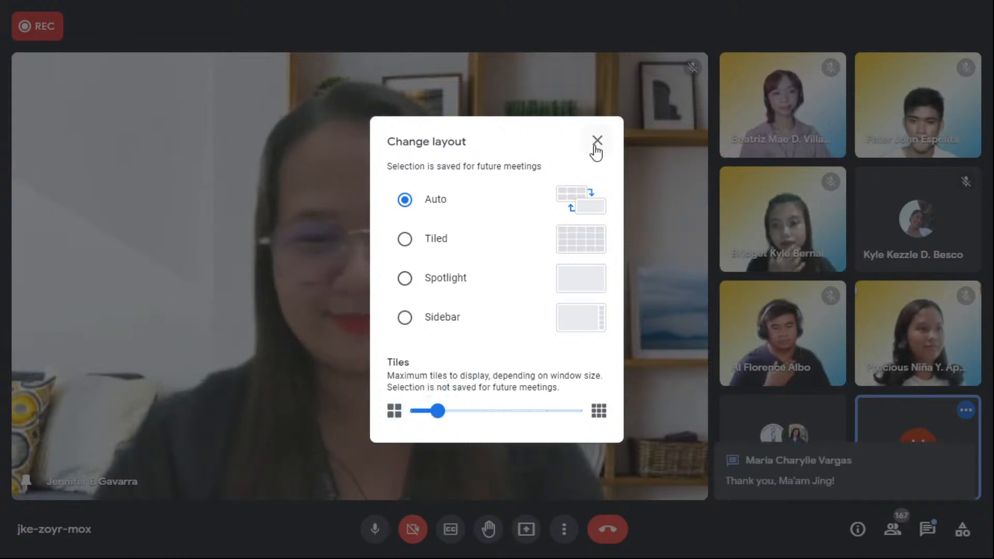
- Try the Tiled, Spotlight and Sidebar meeting layouts and return to Auto
click(406, 240)
click(404, 278)
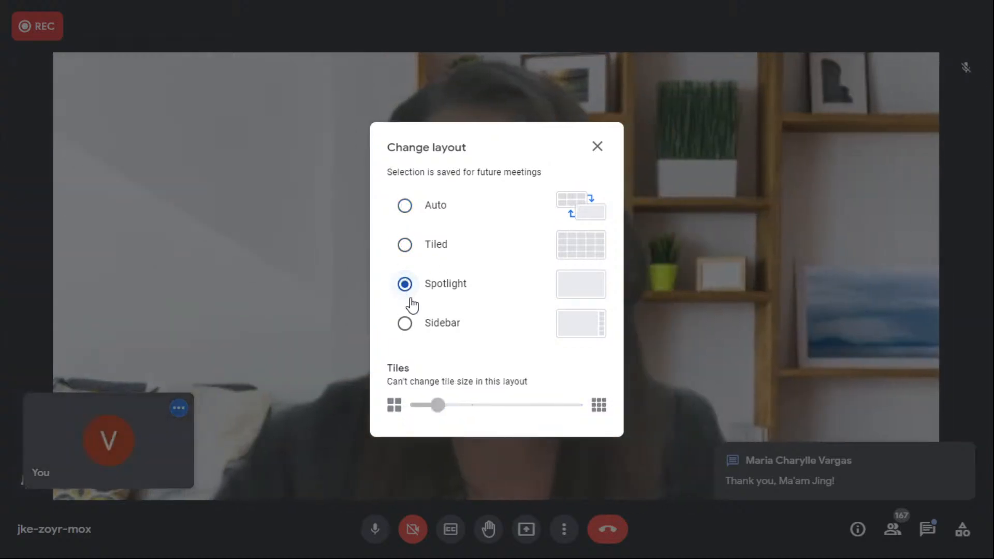
click(404, 323)
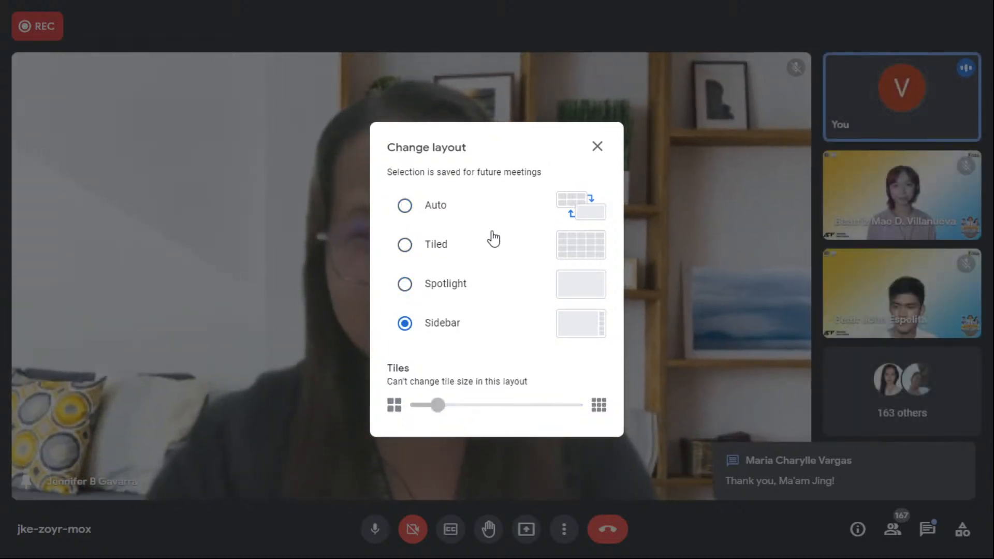
click(411, 221)
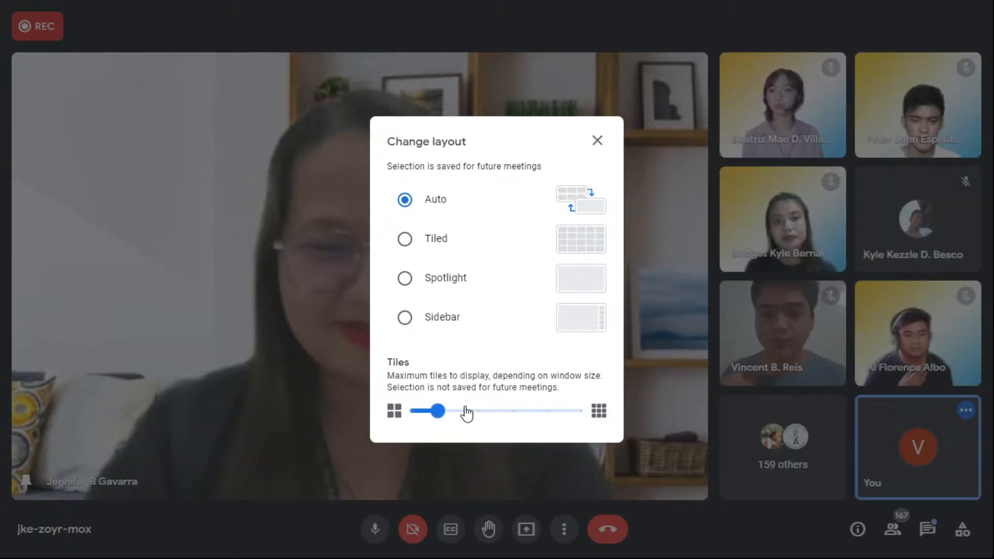
- Increase the maximum number of displayed tiles and keep the Auto layout after trying Tiled and Spotlight
click(549, 410)
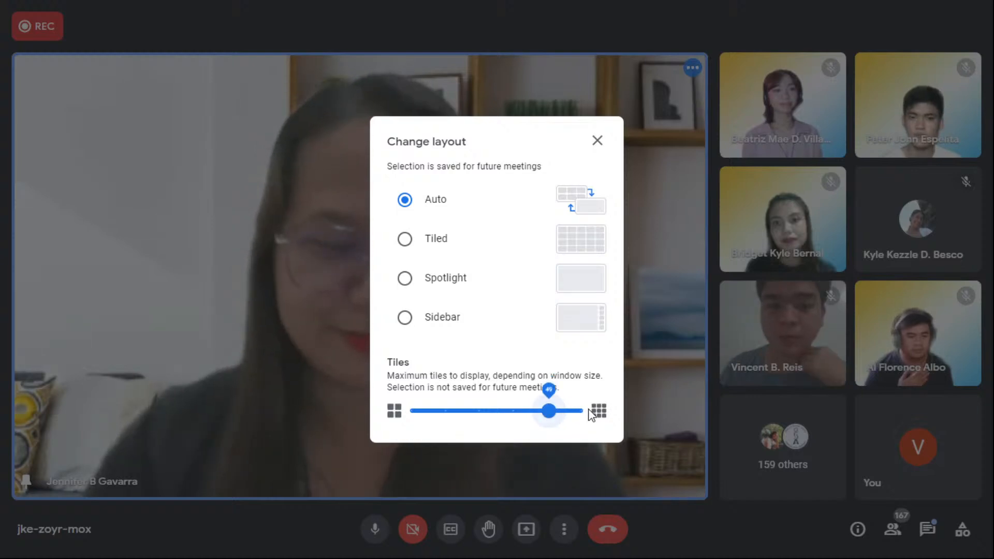
click(406, 240)
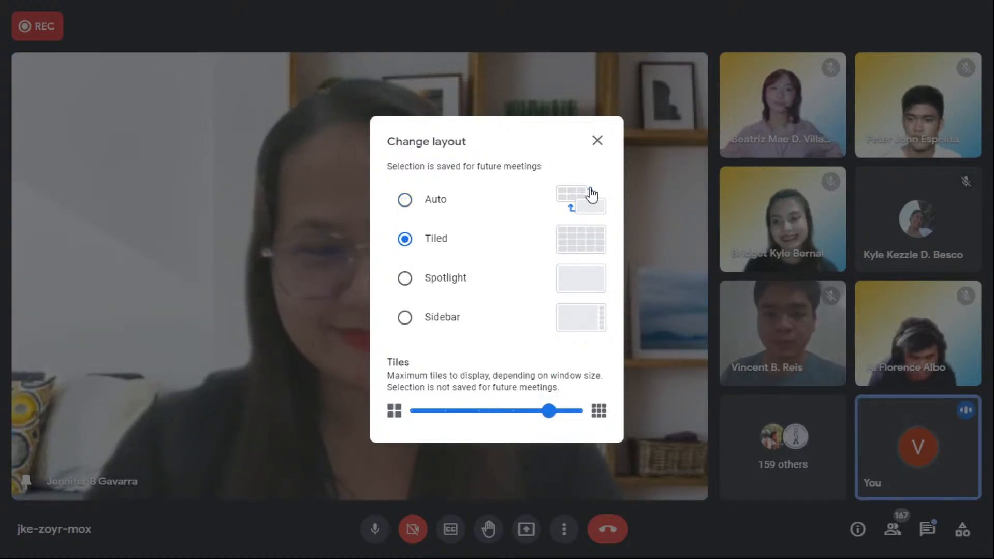
click(405, 279)
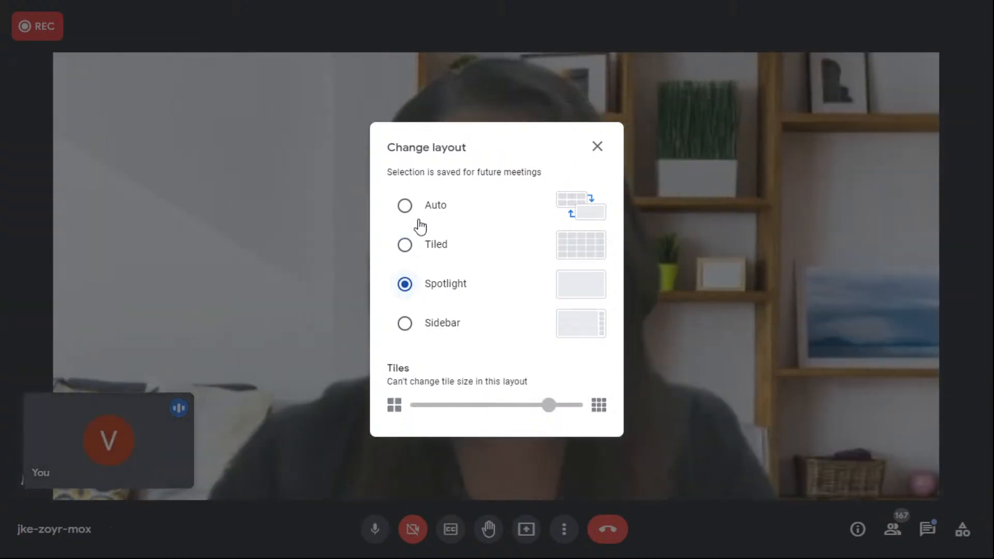
click(405, 207)
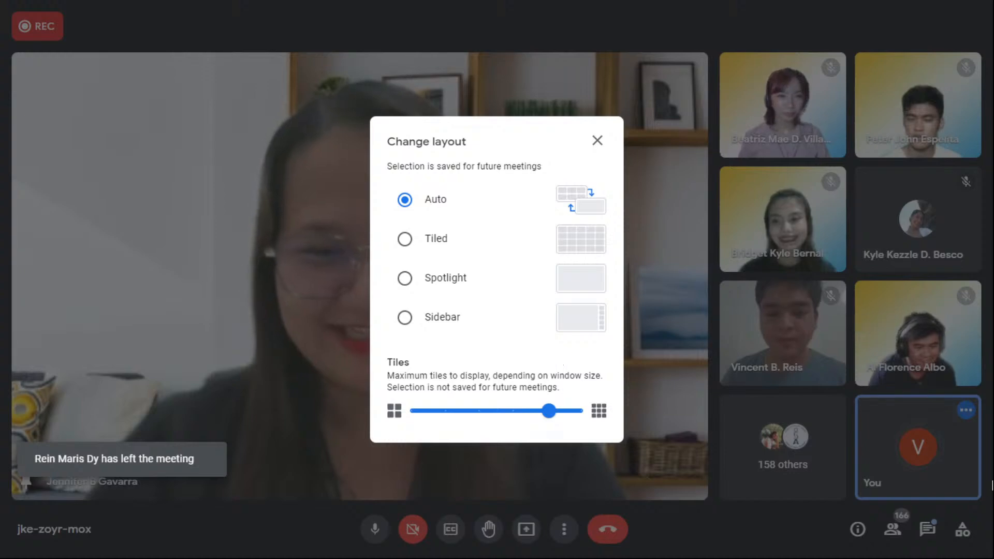
click(598, 140)
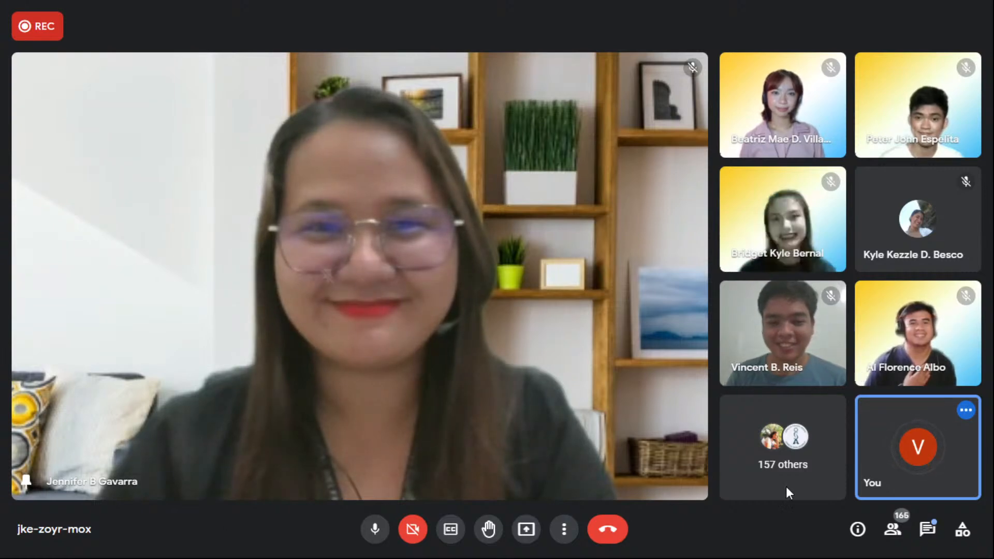
- Check the call's participant list and raise the maximum number of displayed tiles to the highest setting
click(892, 530)
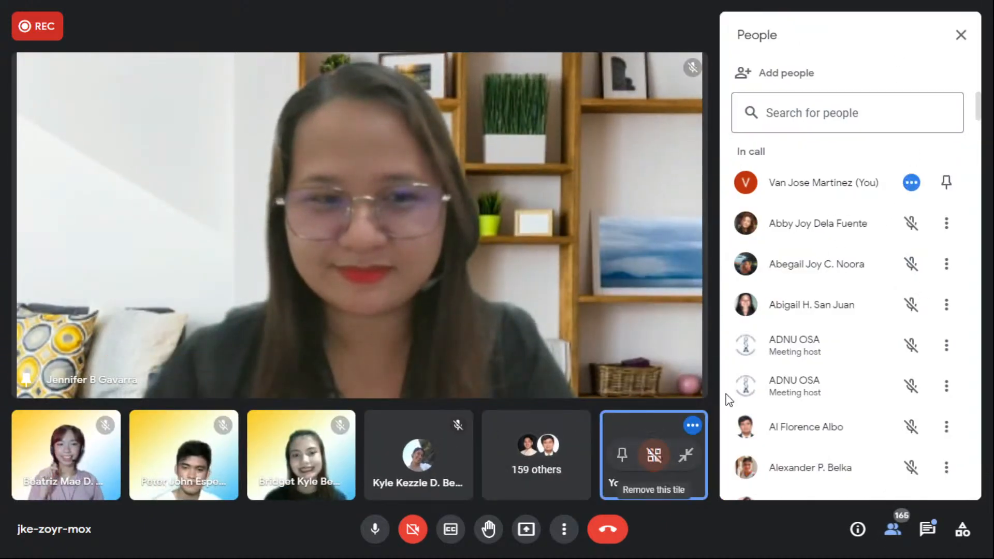
click(961, 37)
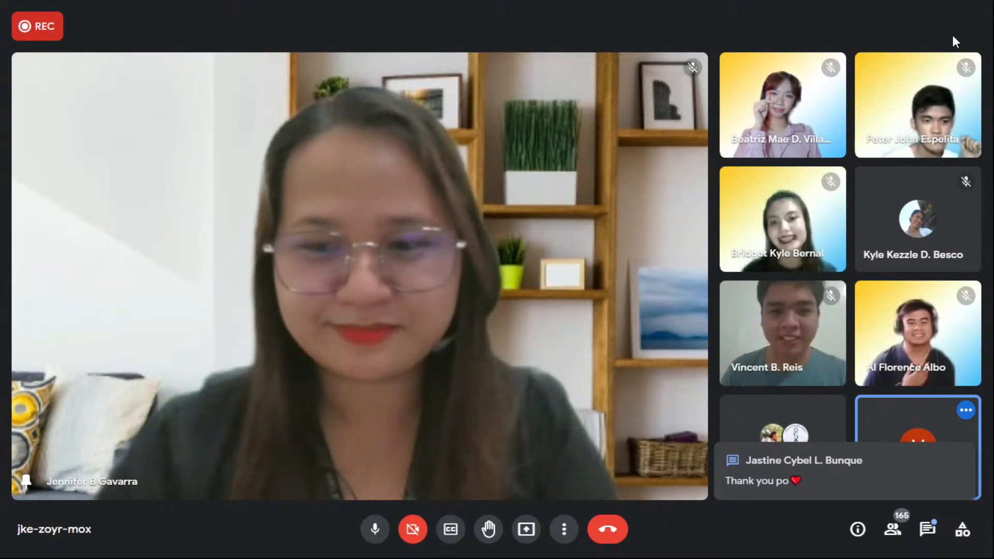
click(564, 529)
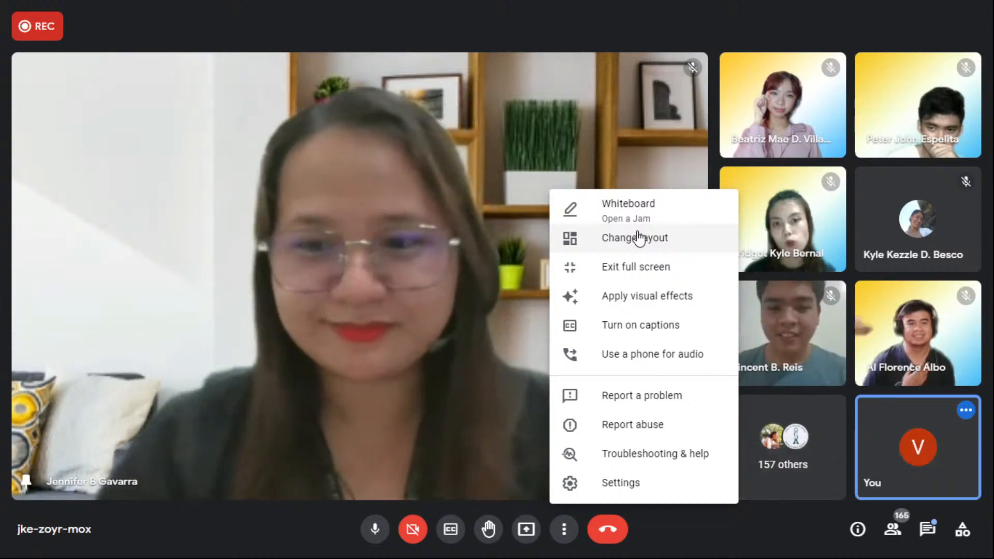
click(641, 239)
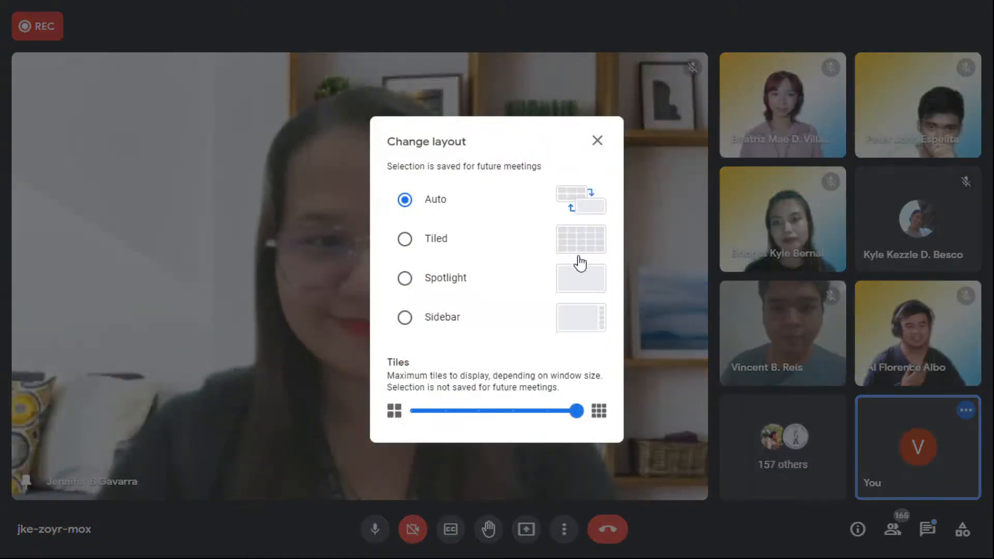
drag(540, 416, 614, 411)
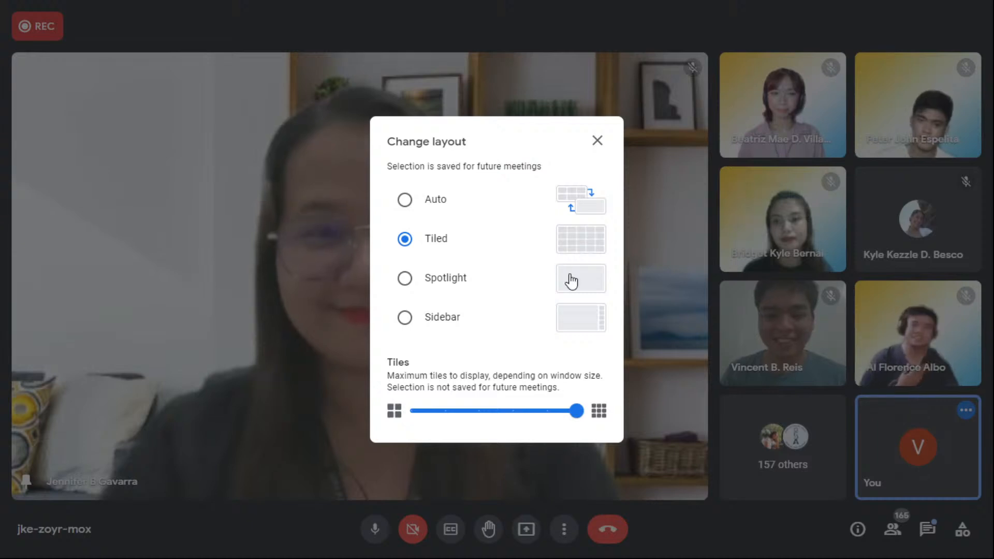
- Compare the Spotlight and Sidebar layouts, restore the Auto layout and close the layout settings
click(571, 284)
click(588, 314)
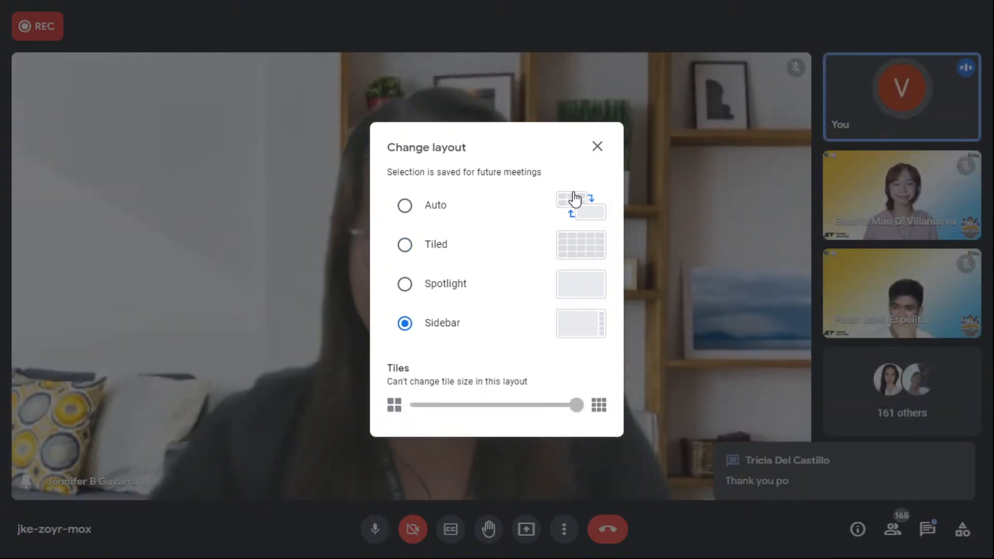
click(575, 197)
click(595, 141)
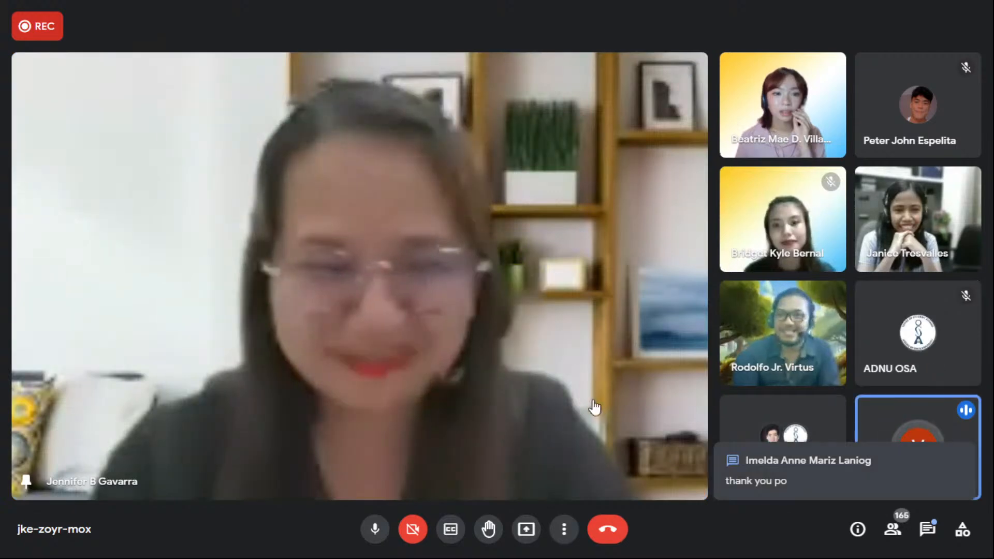
- Exit full screen and switch the meeting back to full screen
click(564, 529)
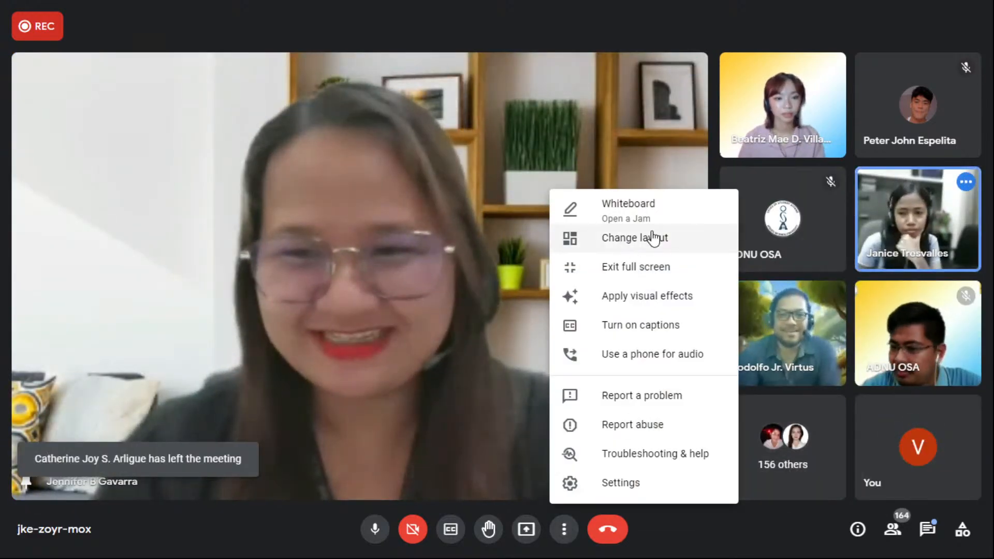
click(654, 267)
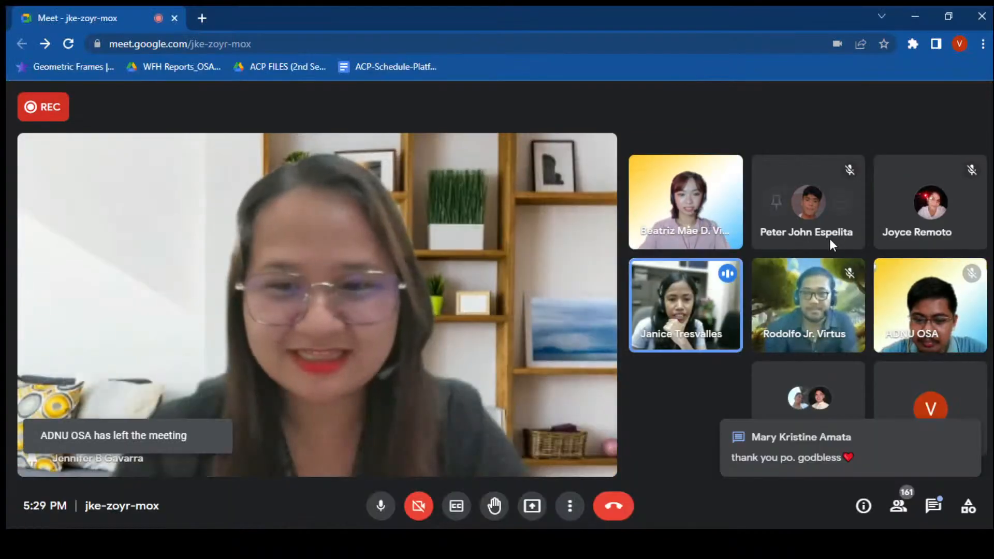
click(570, 506)
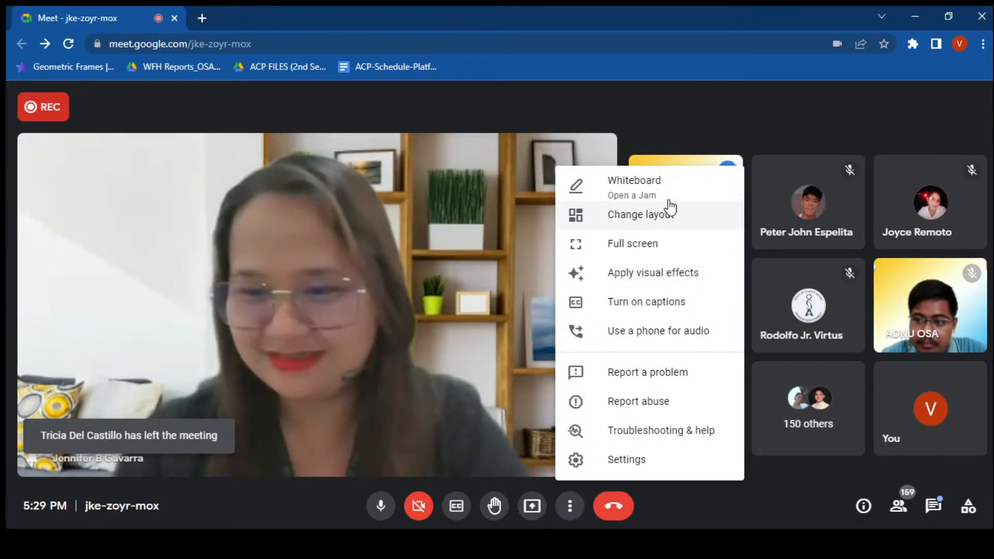
click(667, 252)
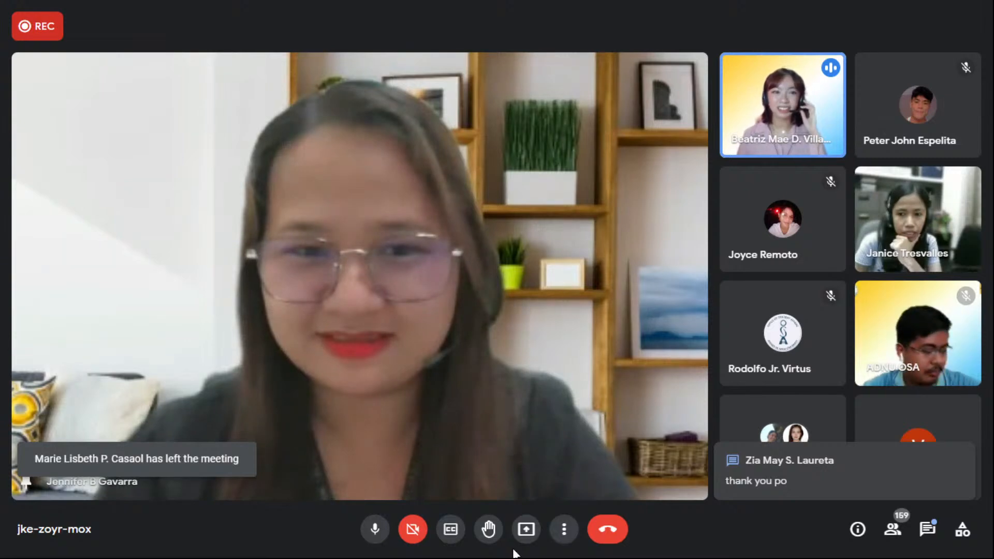
- Mute the microphone and pin the speaking host's video as the main tile
click(376, 529)
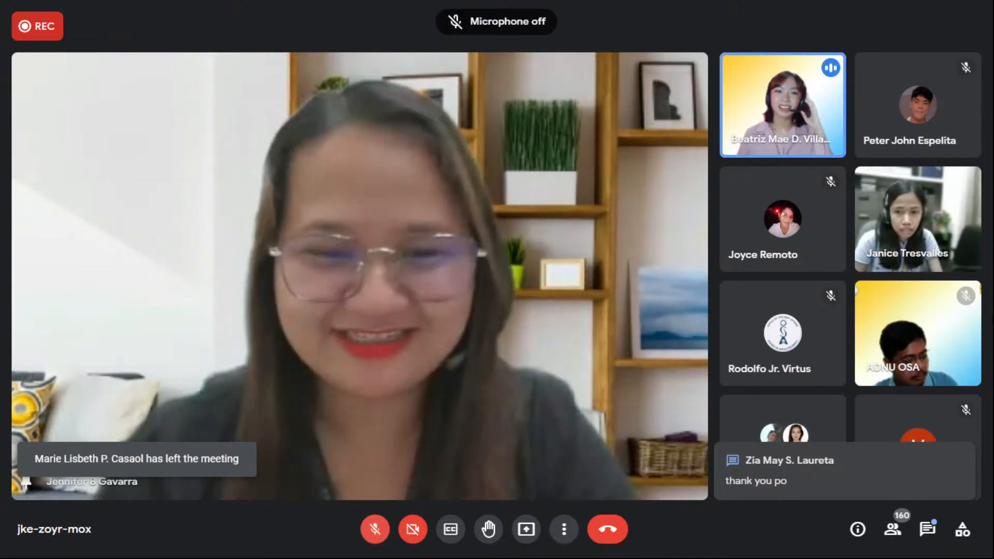
mouse_move(953, 365)
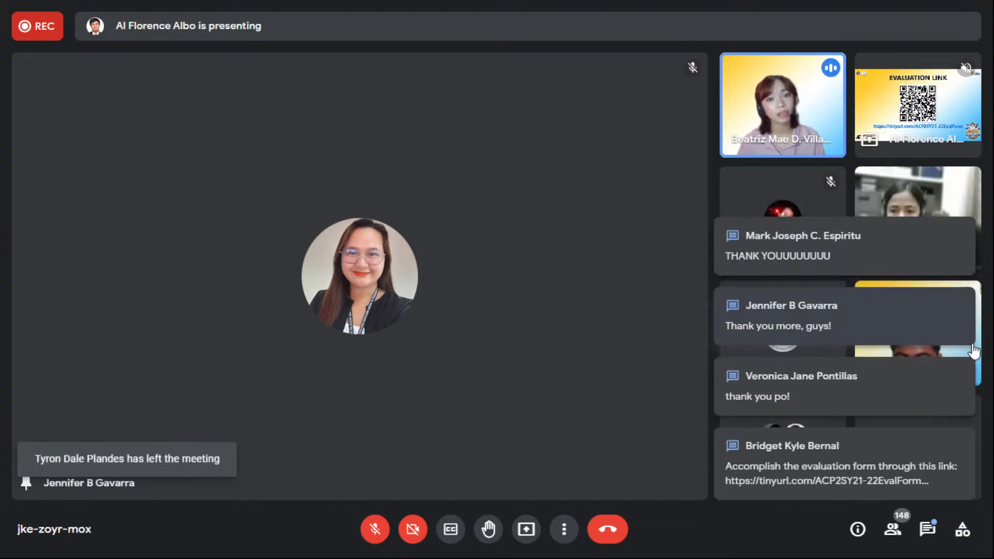
click(751, 109)
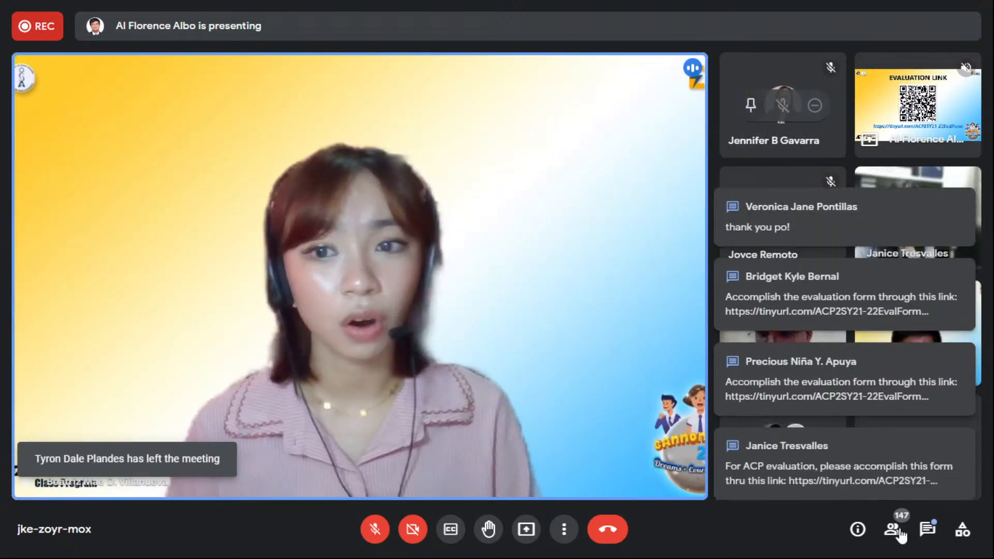
- Browse the list of people in the call and close it
click(897, 534)
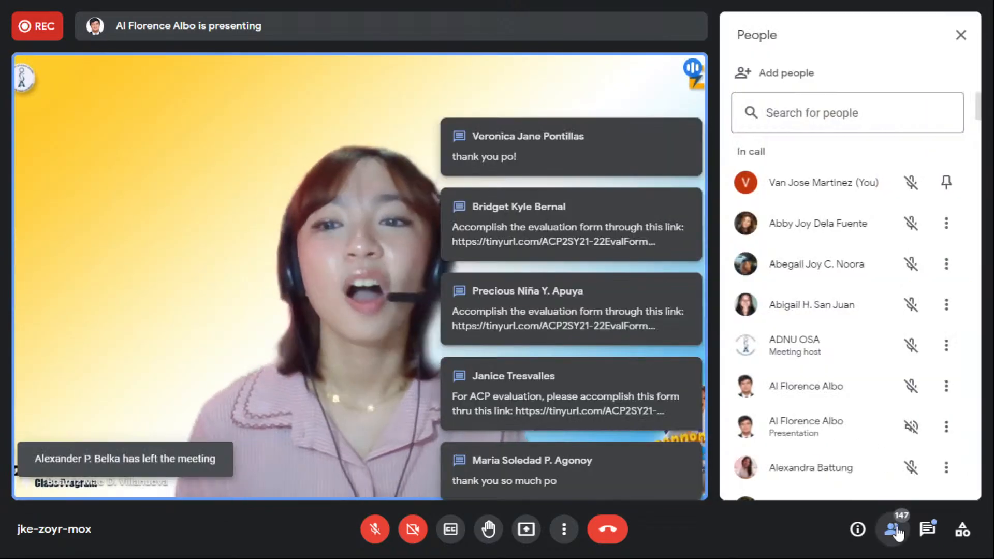
scroll(906, 300, down, 7)
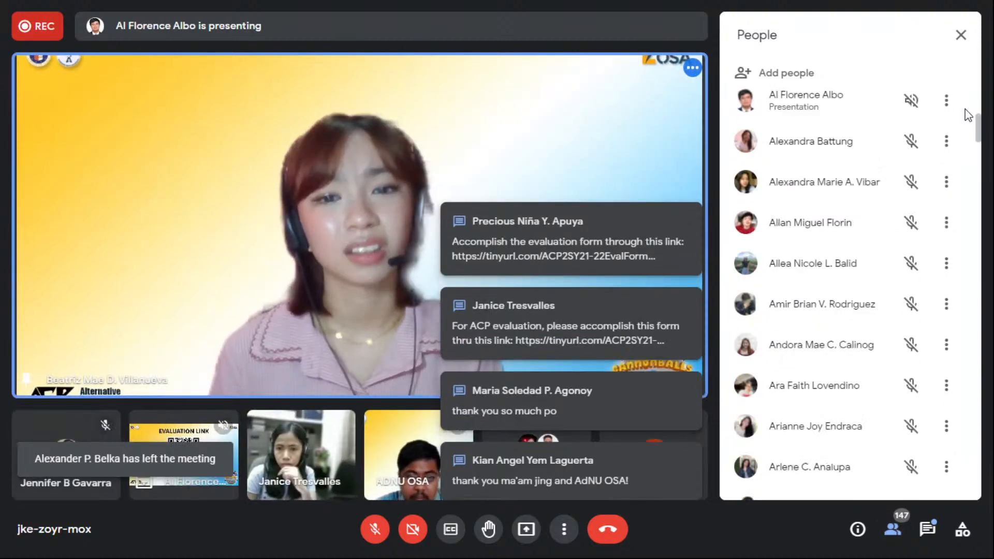
click(960, 38)
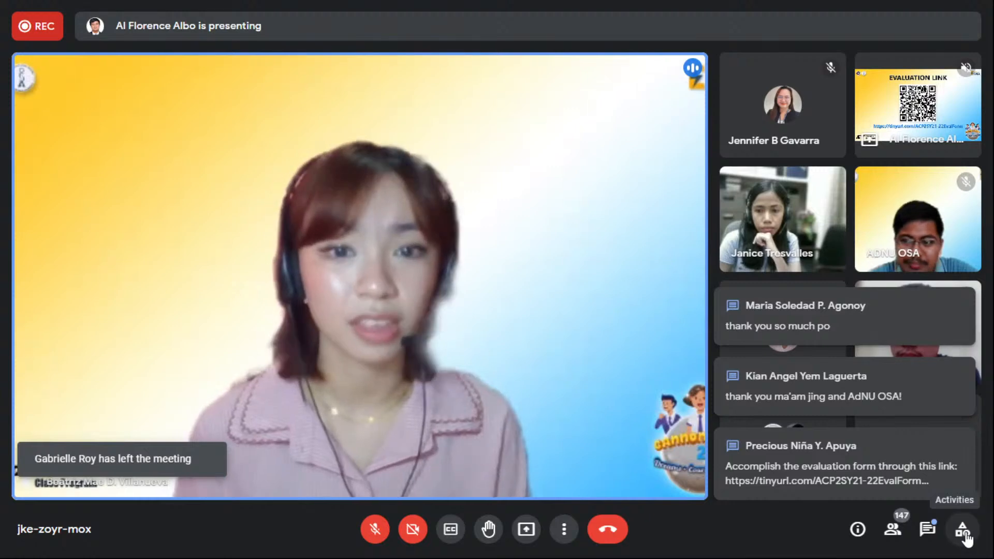
click(966, 536)
click(966, 536)
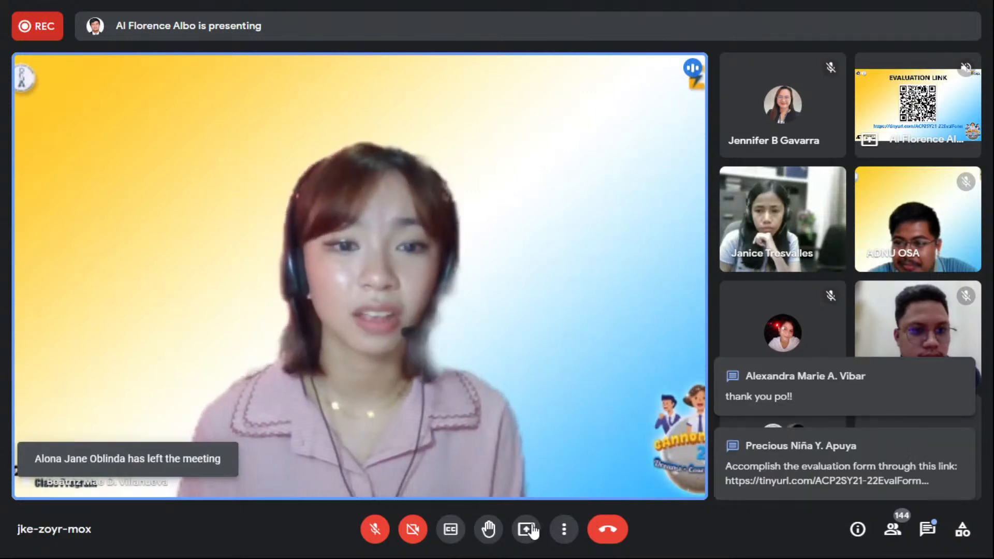
click(566, 531)
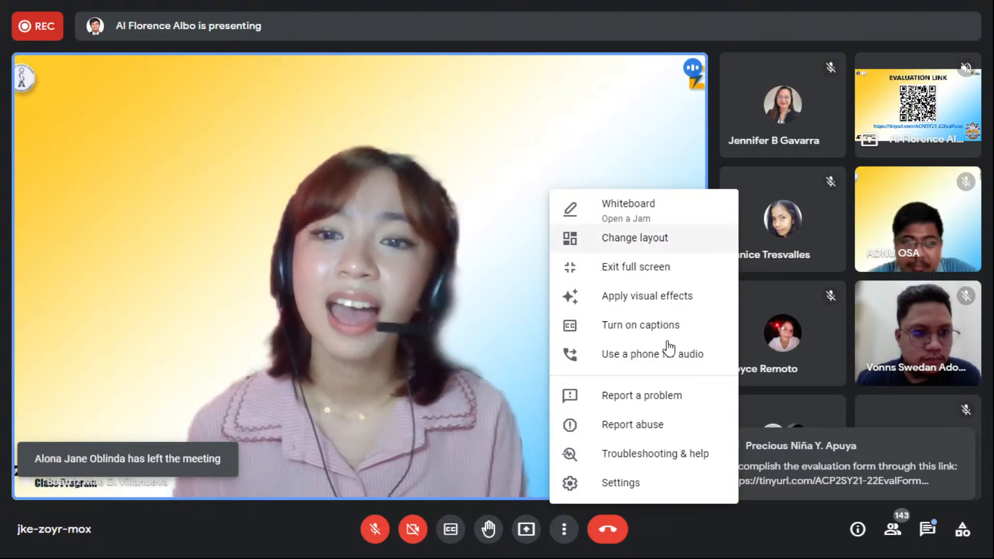
click(560, 532)
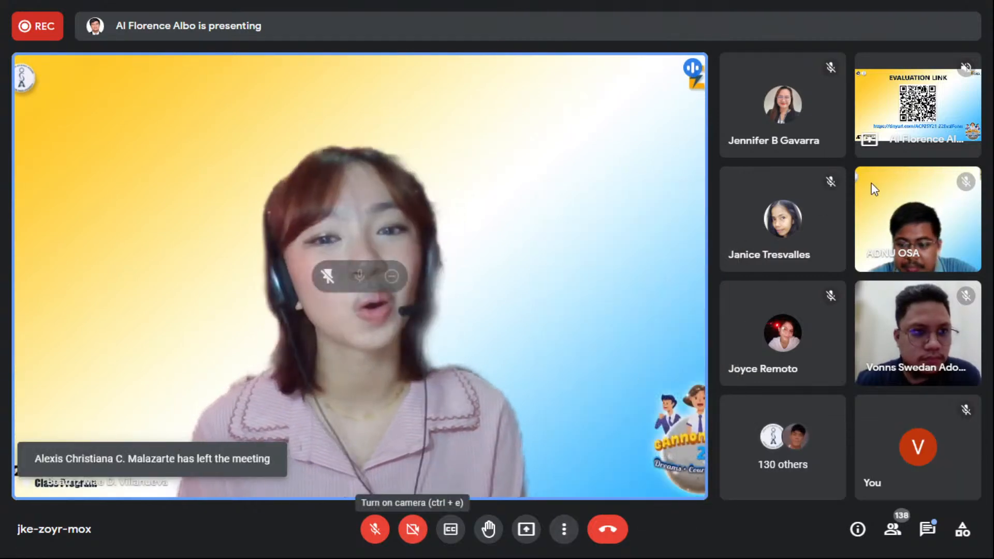
- Turn on the camera and unmute the microphone
mouse_move(874, 190)
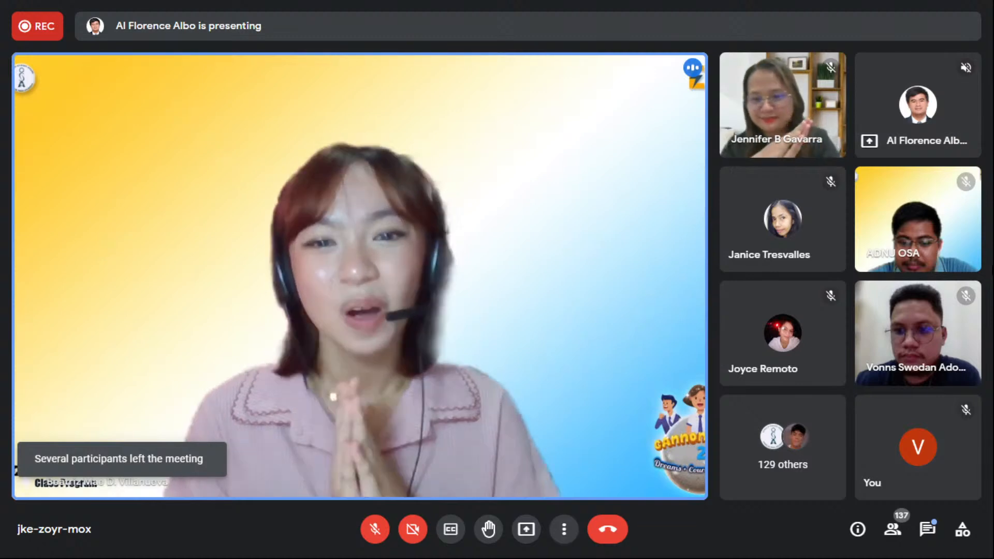
click(413, 529)
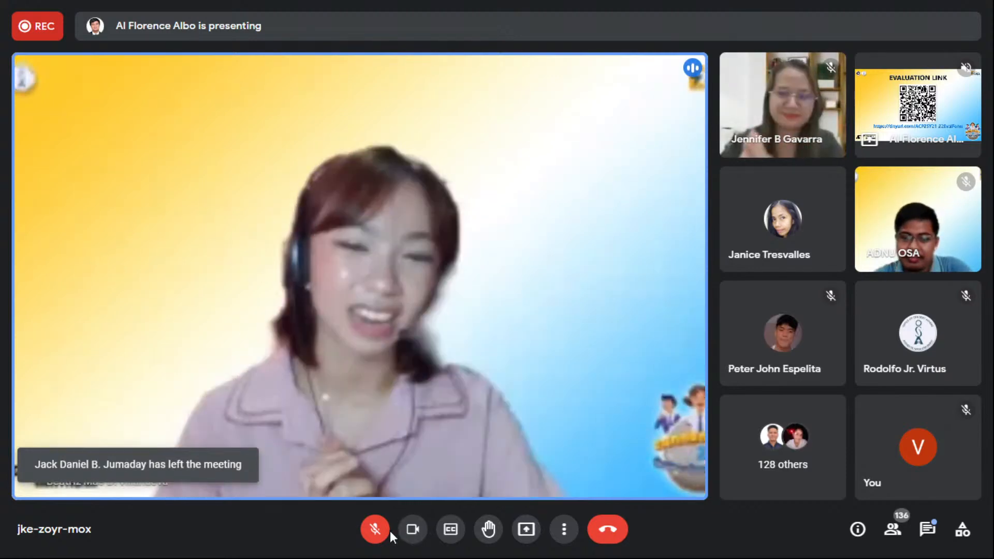
mouse_move(963, 412)
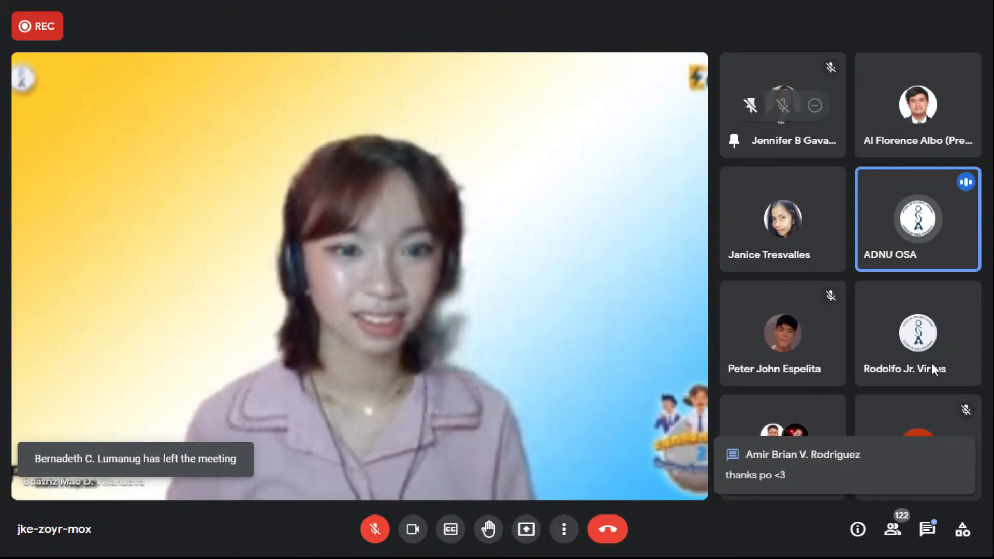
click(375, 529)
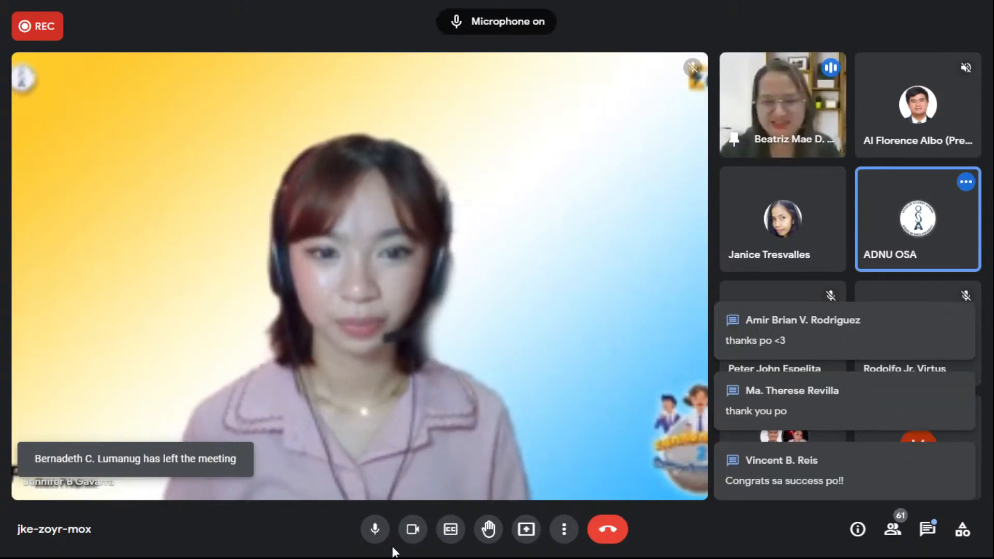